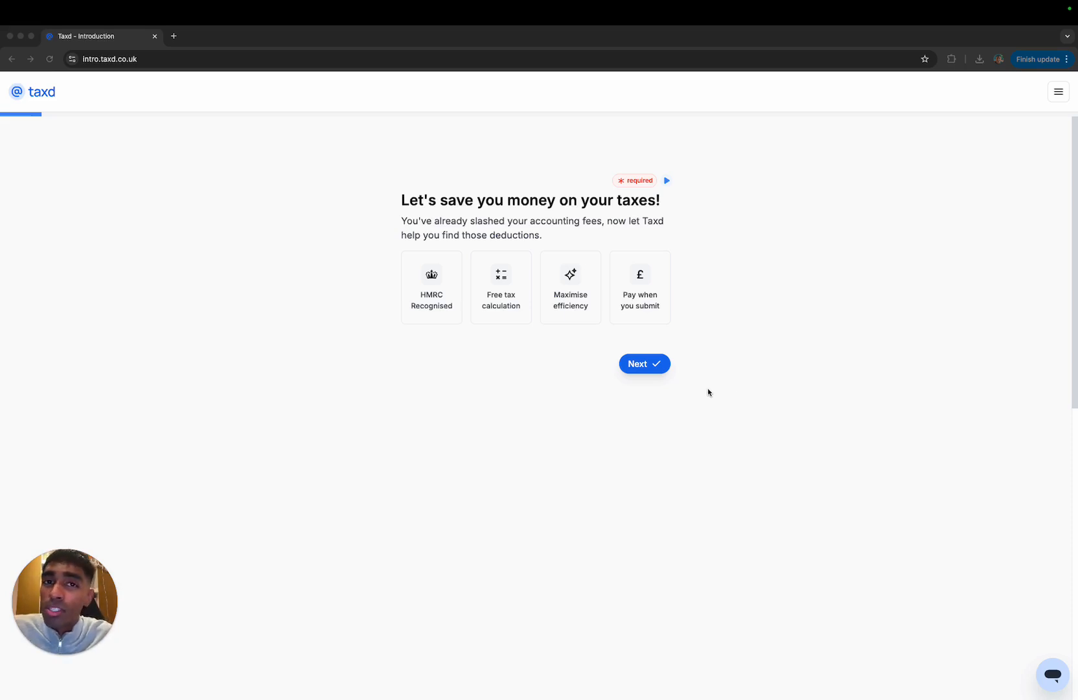
- Start the questionnaire for Personal Tax in the 2023/2024 tax year and answer that this is not the first tax return filed
{"action": "left_click", "coordinate": [646, 366]}
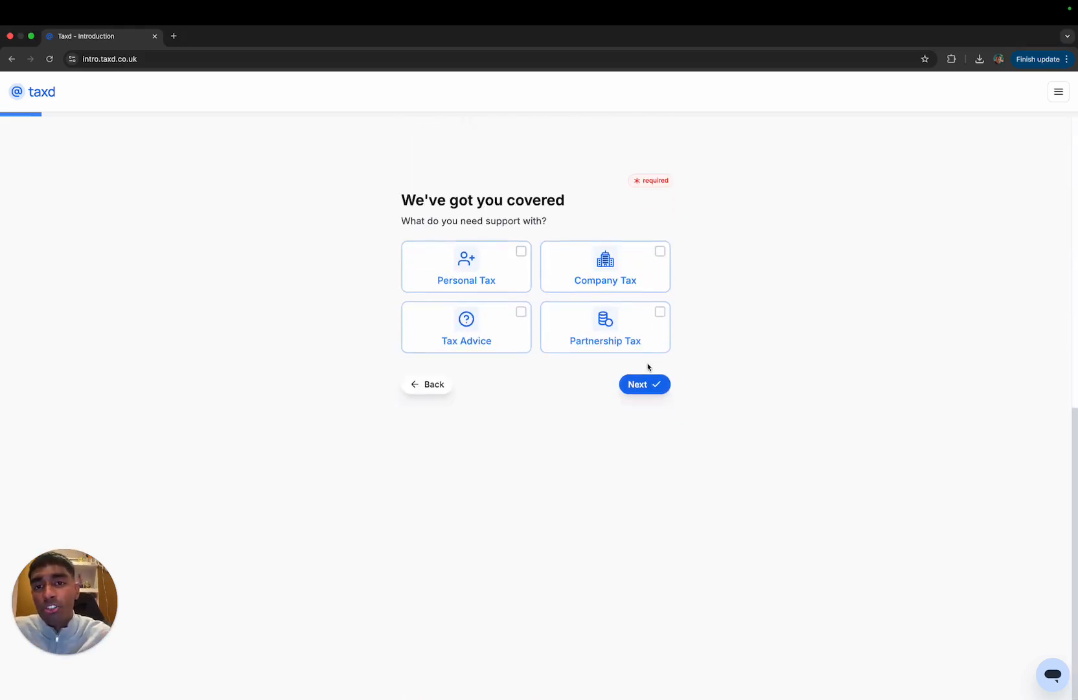
{"action": "left_click", "coordinate": [526, 271]}
{"action": "left_click", "coordinate": [649, 392]}
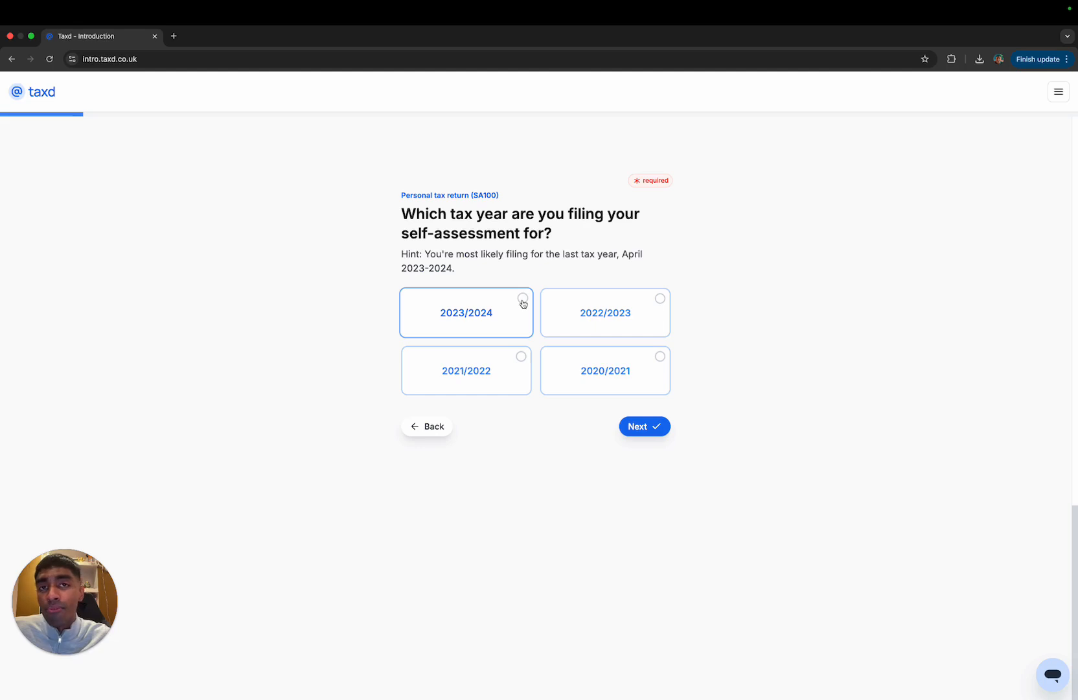
{"action": "left_click", "coordinate": [524, 303]}
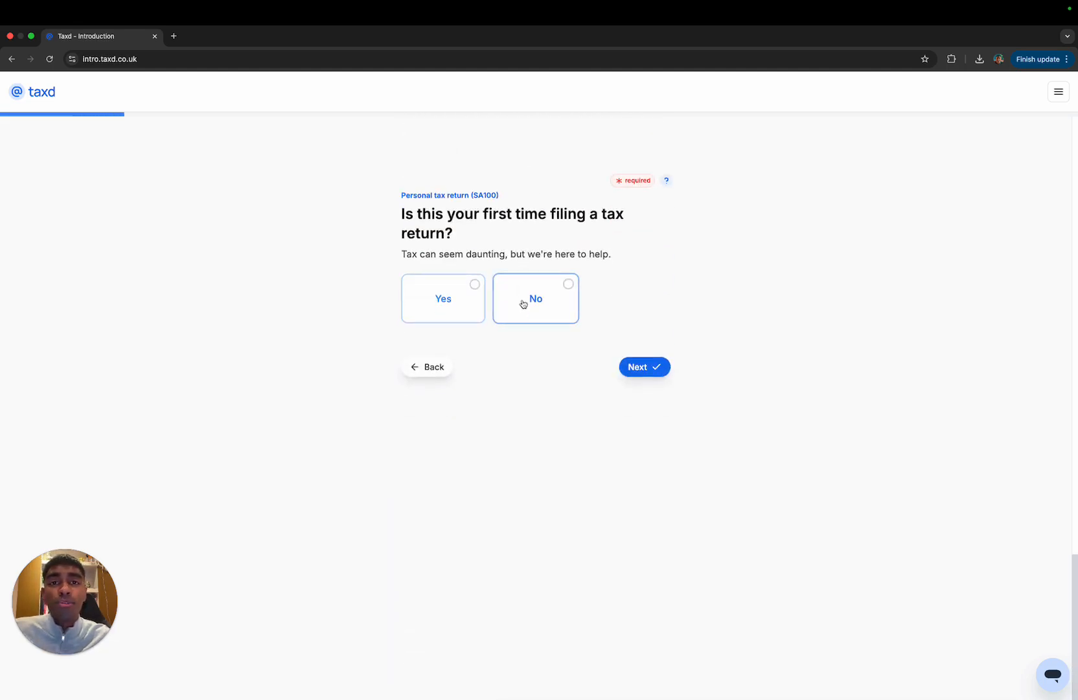
{"action": "left_click", "coordinate": [524, 304]}
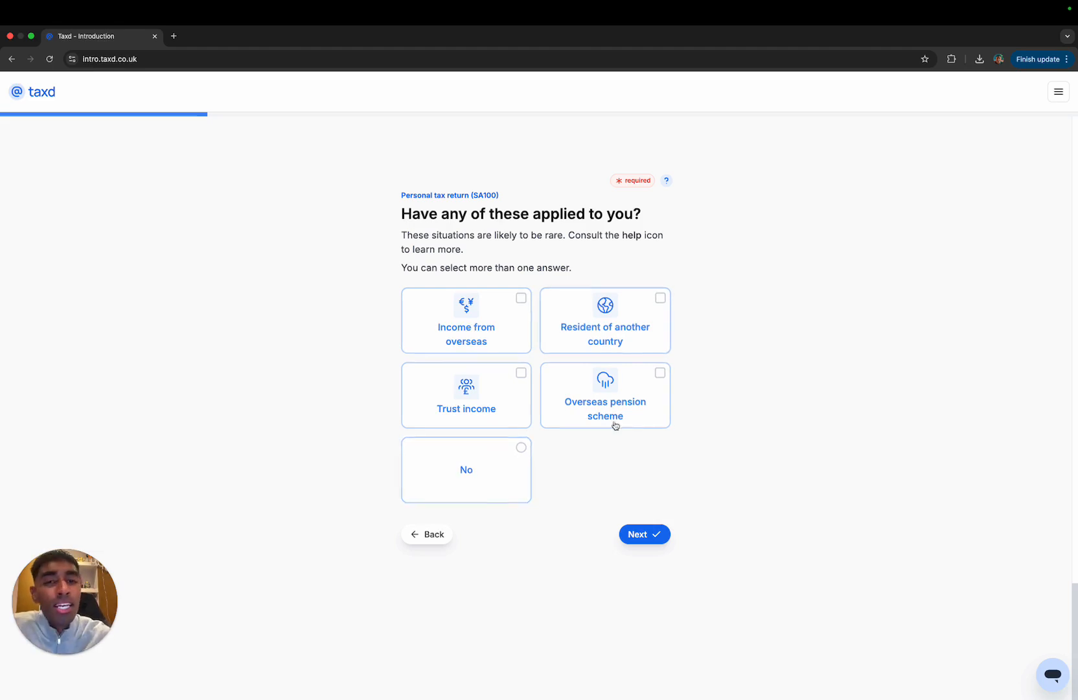
- Answer No to the overseas, residency, trust and pension situations, and set the 2023/2024 job status to Self-employed
{"action": "left_click", "coordinate": [501, 460]}
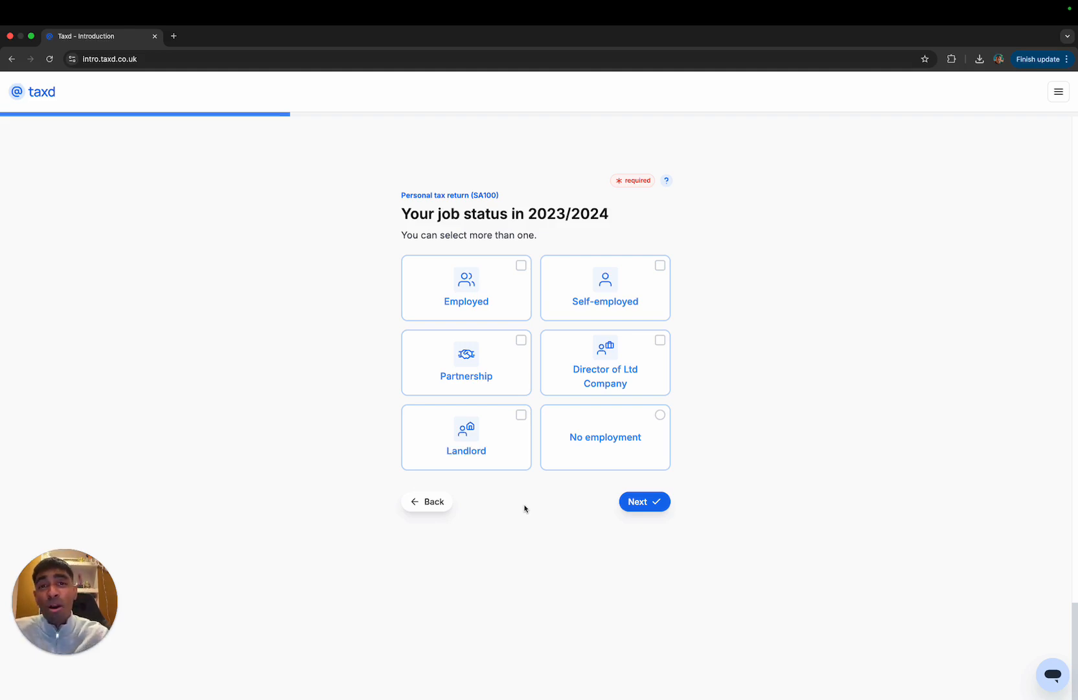
{"action": "left_click", "coordinate": [613, 292]}
{"action": "left_click", "coordinate": [644, 512]}
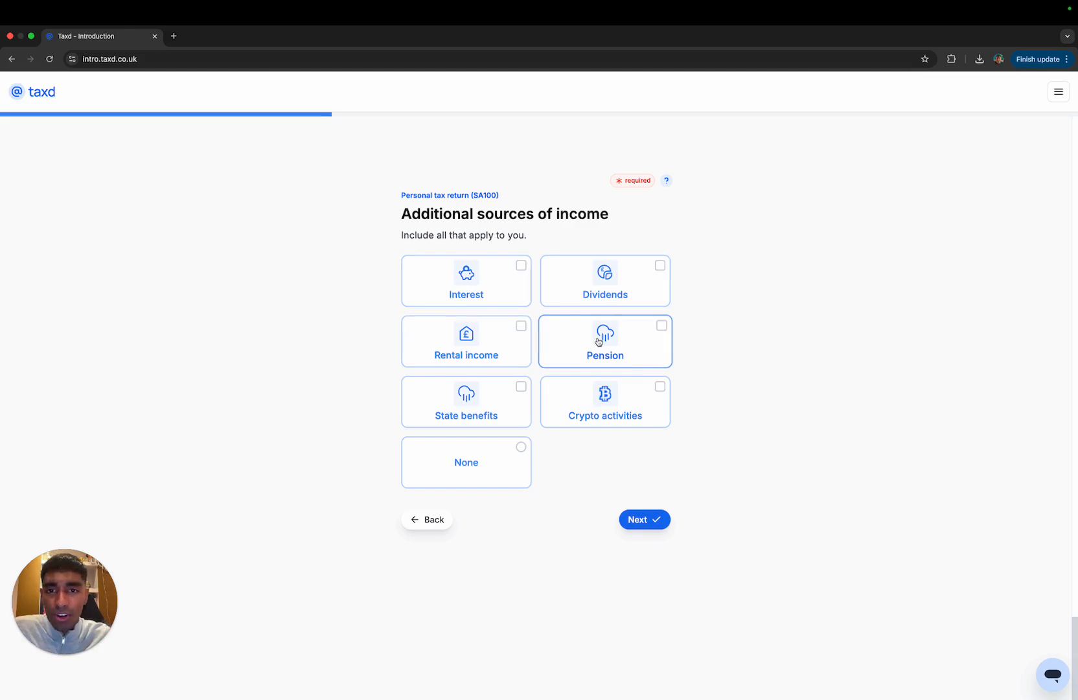
- Declare no additional sources of income and no assets sold
{"action": "left_click", "coordinate": [520, 447]}
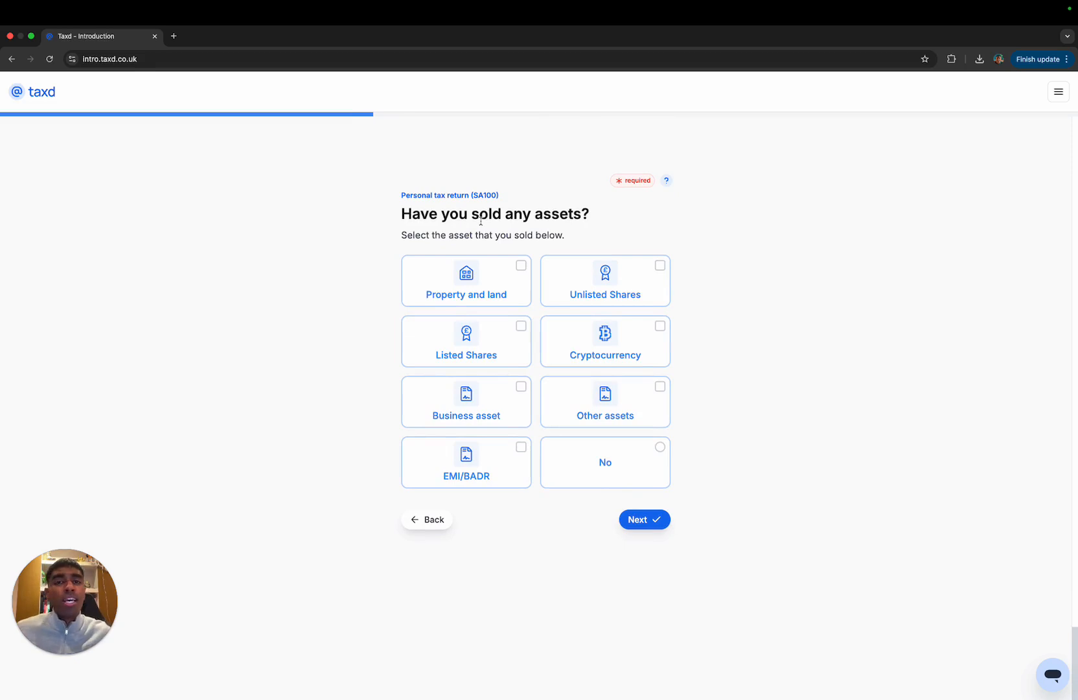
{"action": "left_click", "coordinate": [602, 459]}
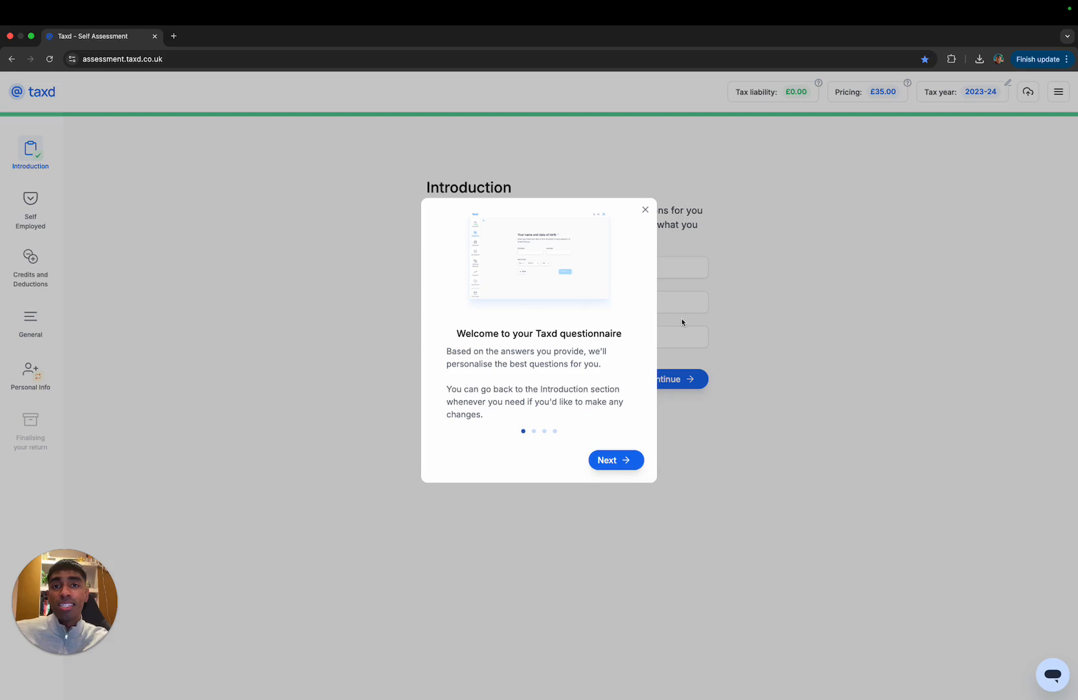
- Go through the welcome tour to its end and proceed past the Introduction and Self Employed overview pages
{"action": "left_click", "coordinate": [622, 464]}
{"action": "left_click", "coordinate": [622, 464]}
{"action": "left_click", "coordinate": [619, 460]}
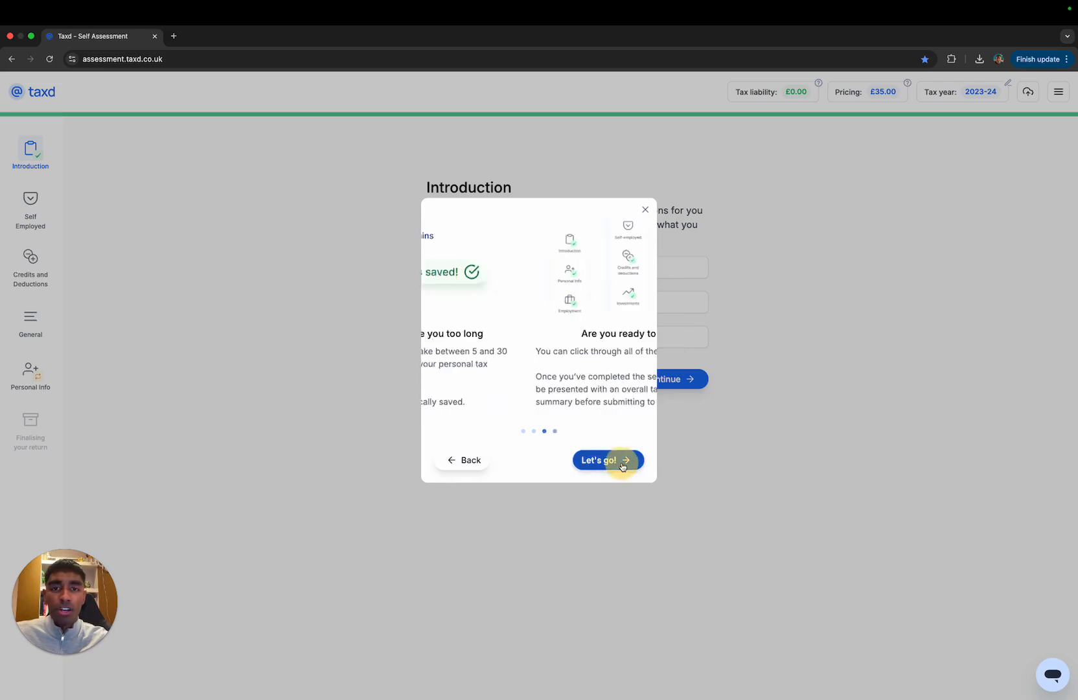
{"action": "left_click", "coordinate": [621, 461]}
{"action": "left_click", "coordinate": [684, 379]}
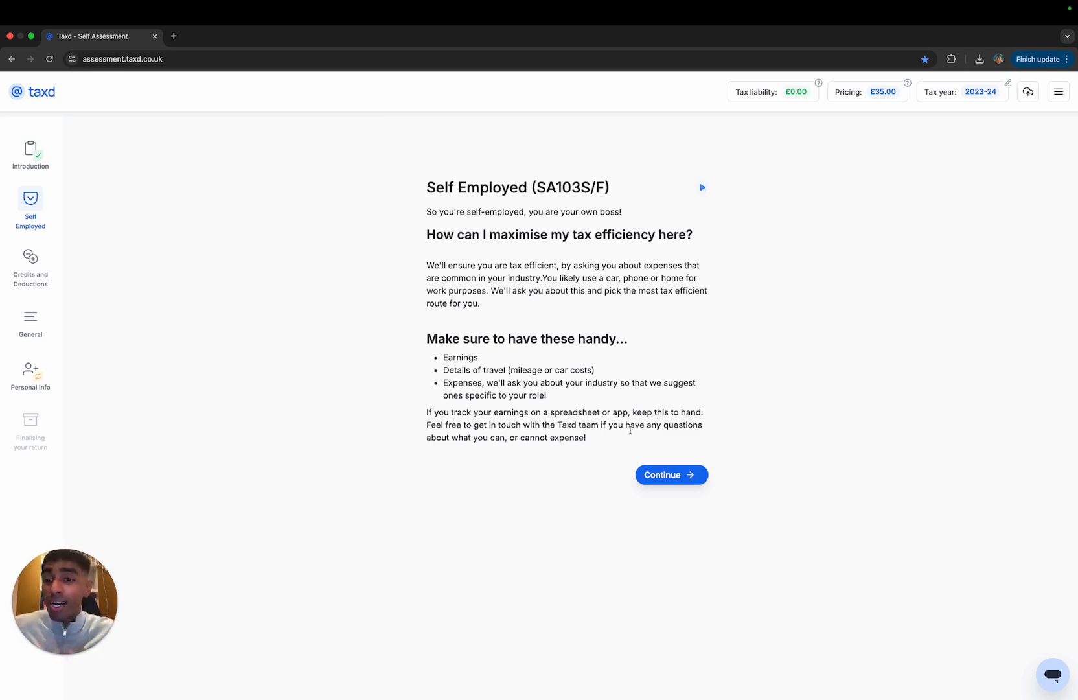
{"action": "left_click", "coordinate": [672, 476]}
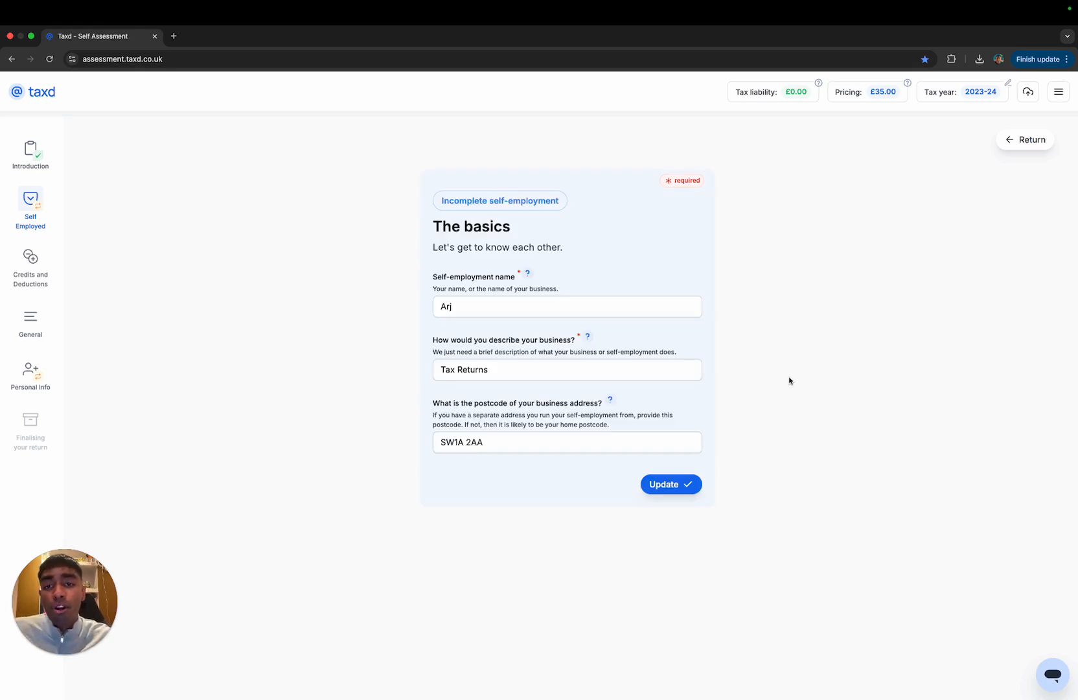
- Save the self-employment basics with the name, the business description Tax Returns and the business postcode
{"action": "left_click", "coordinate": [674, 486]}
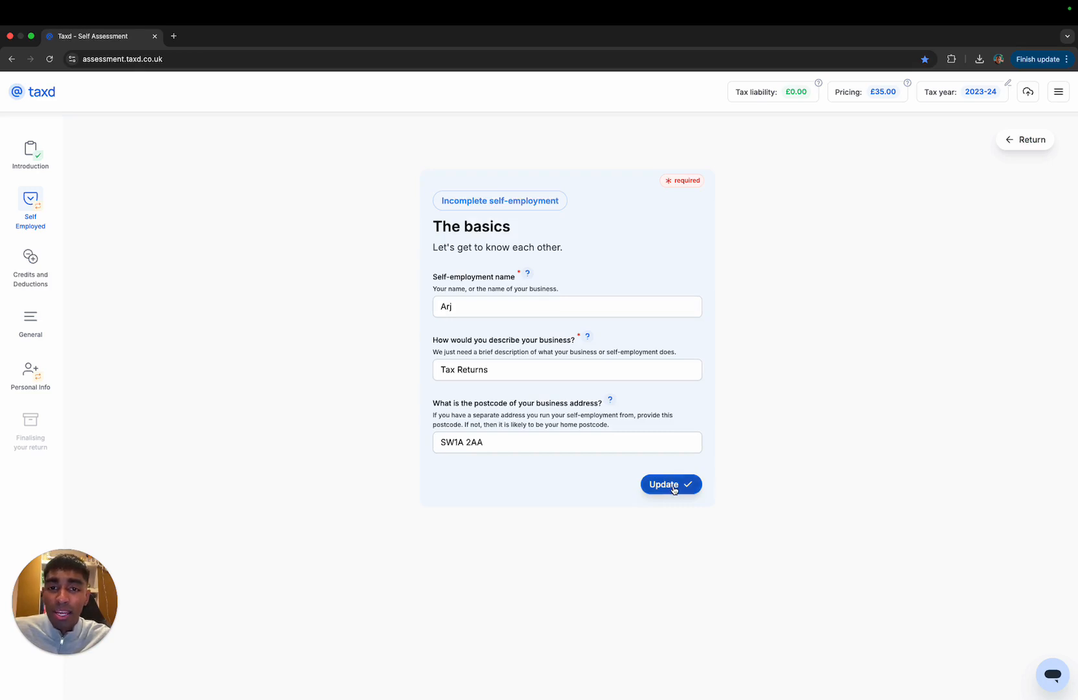
{"action": "left_click", "coordinate": [672, 486]}
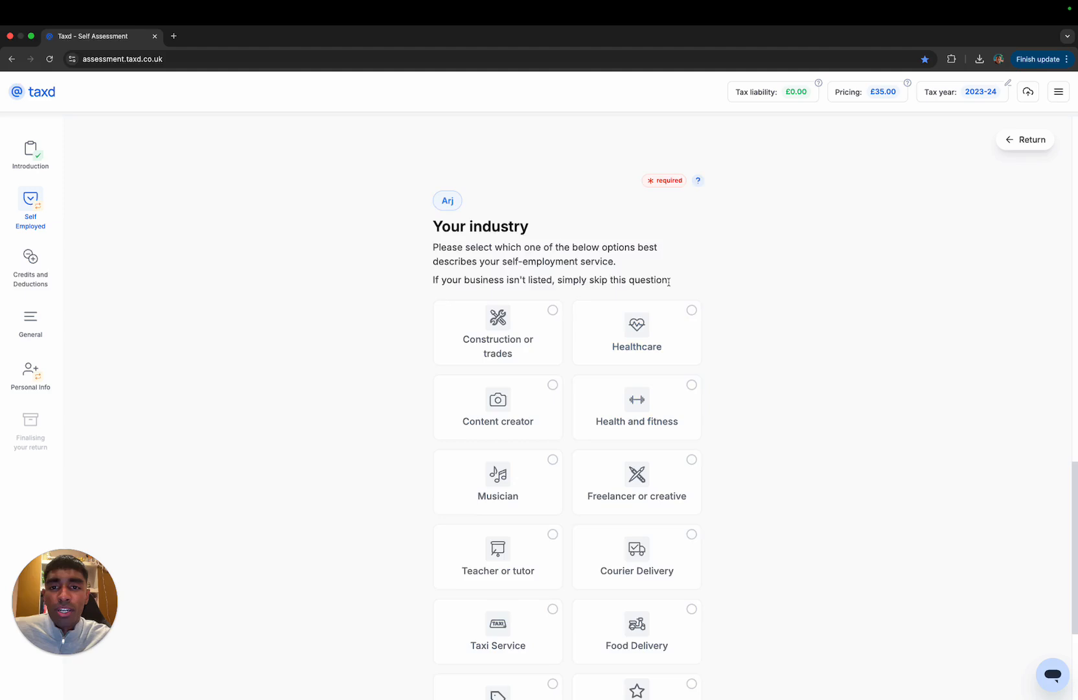
- Choose Freelancer or creative as the industry of the self-employment
{"action": "scroll", "coordinate": [635, 324], "scroll_direction": "down", "scroll_amount": 2}
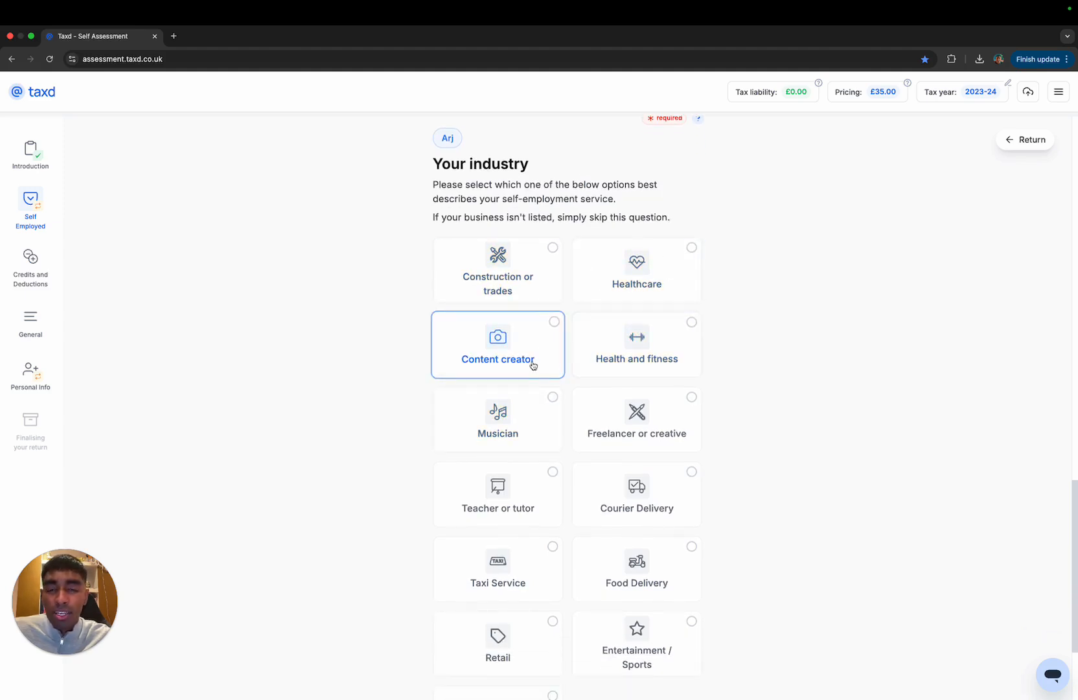
{"action": "scroll", "coordinate": [570, 297], "scroll_direction": "down", "scroll_amount": 1}
{"action": "scroll", "coordinate": [570, 297], "scroll_direction": "down", "scroll_amount": 1}
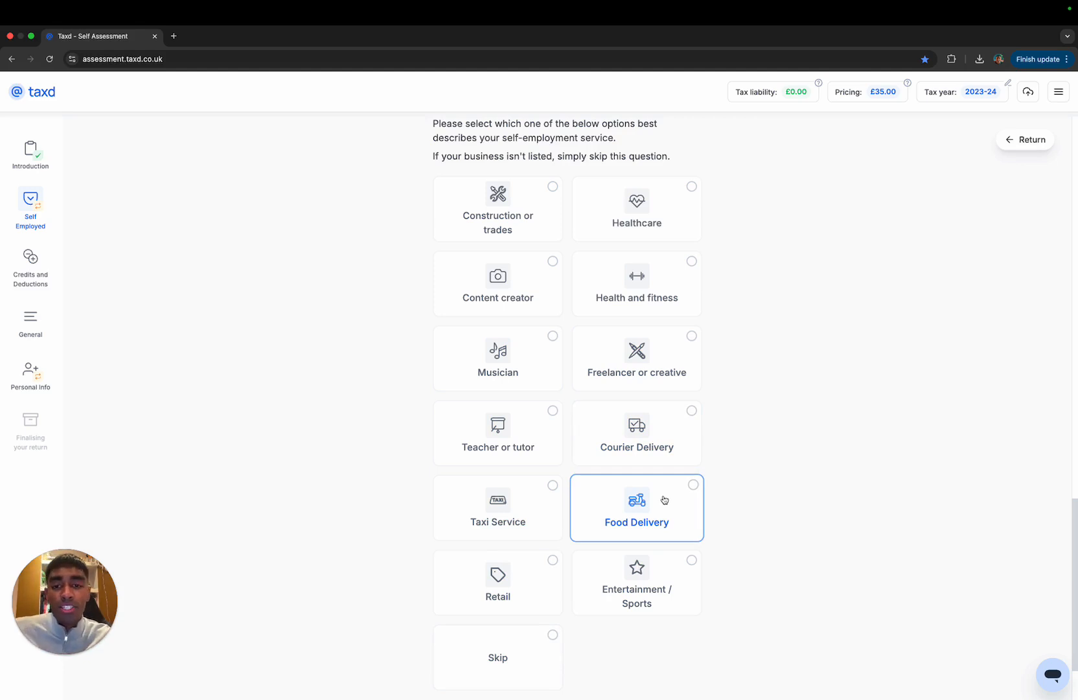
{"action": "left_click", "coordinate": [630, 375]}
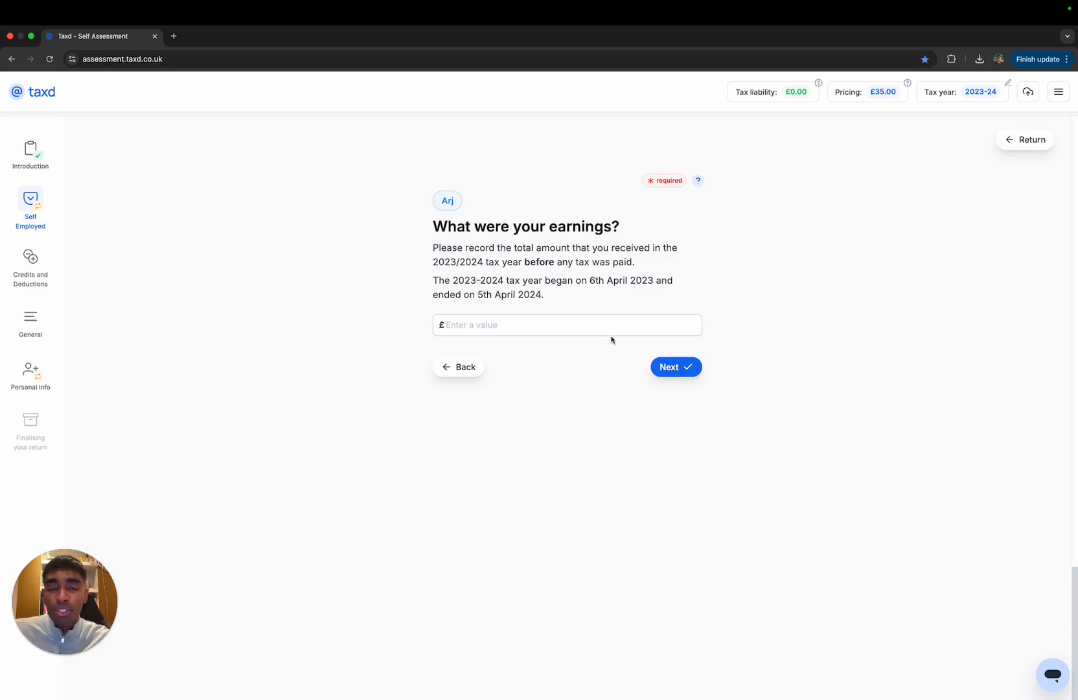
- Enter £60000 as the total 2023/2024 self-employment earnings and save the answer
{"action": "left_click", "coordinate": [601, 325]}
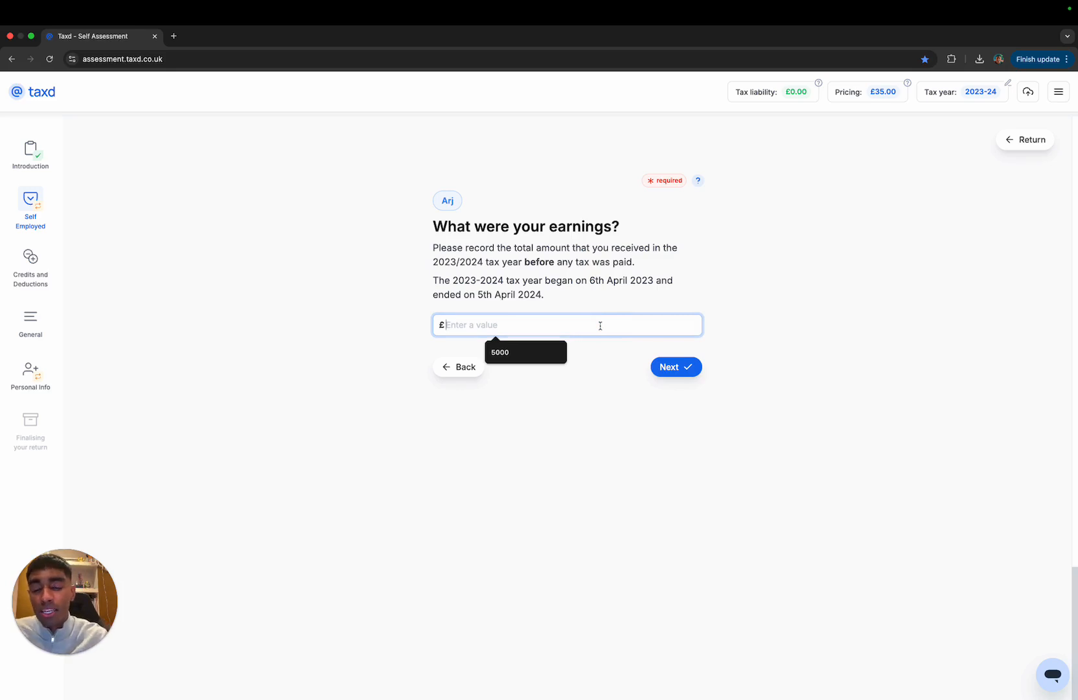
{"action": "type", "text": "50000"}
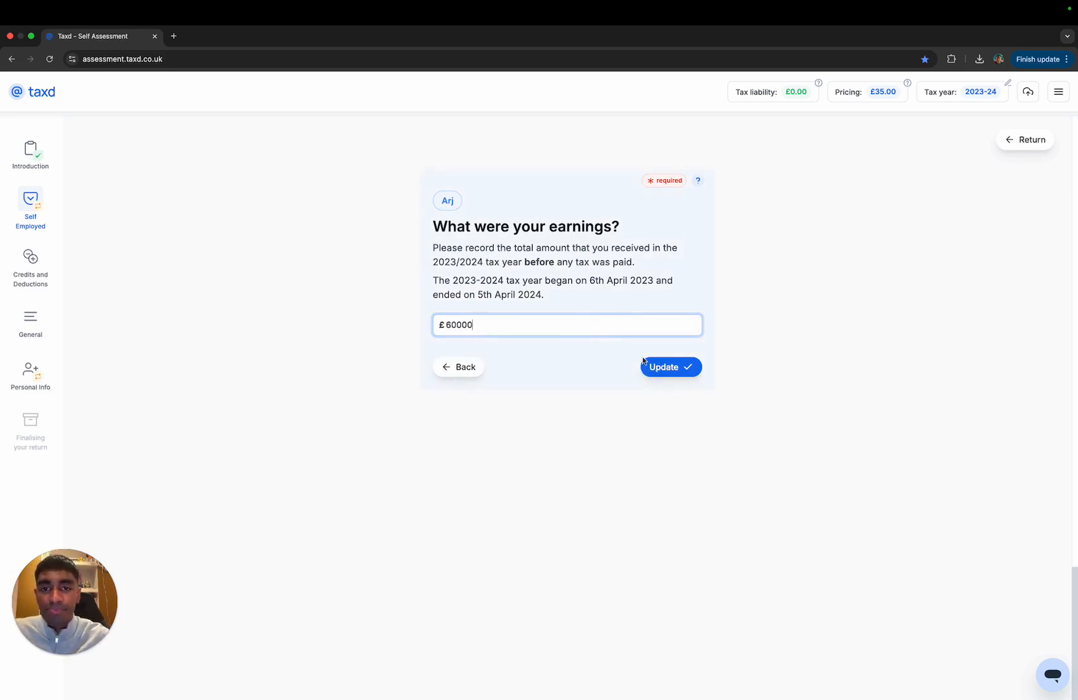
{"action": "left_click", "coordinate": [658, 367]}
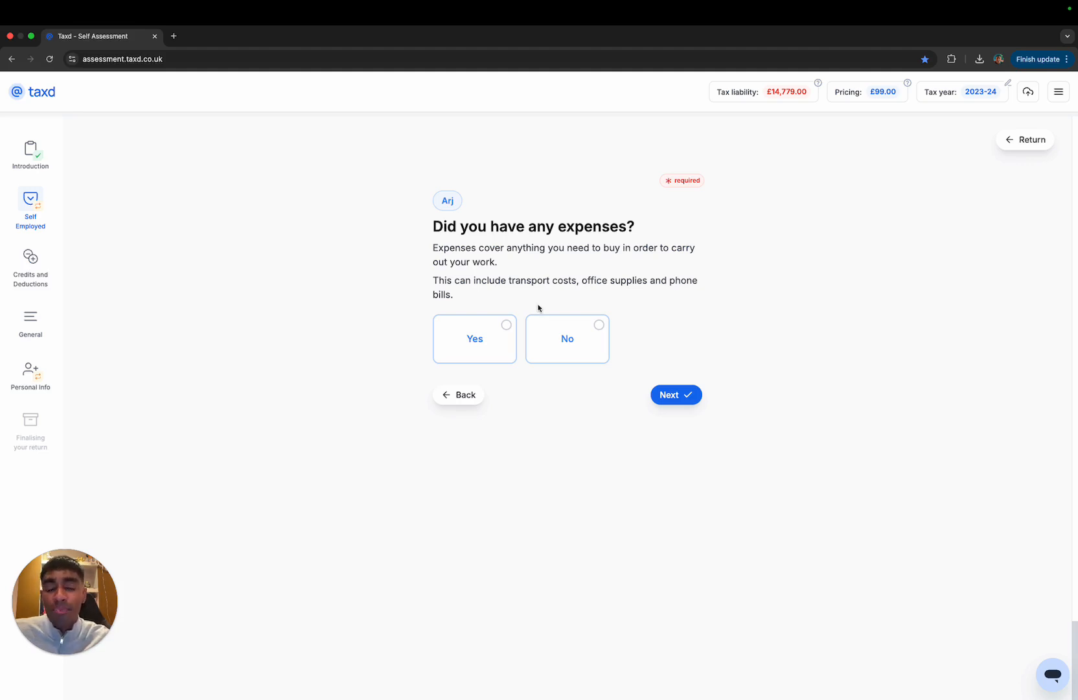
- Declare that there were expenses and record work phone costs of £1000 with 75% used for work
{"action": "left_click", "coordinate": [491, 335]}
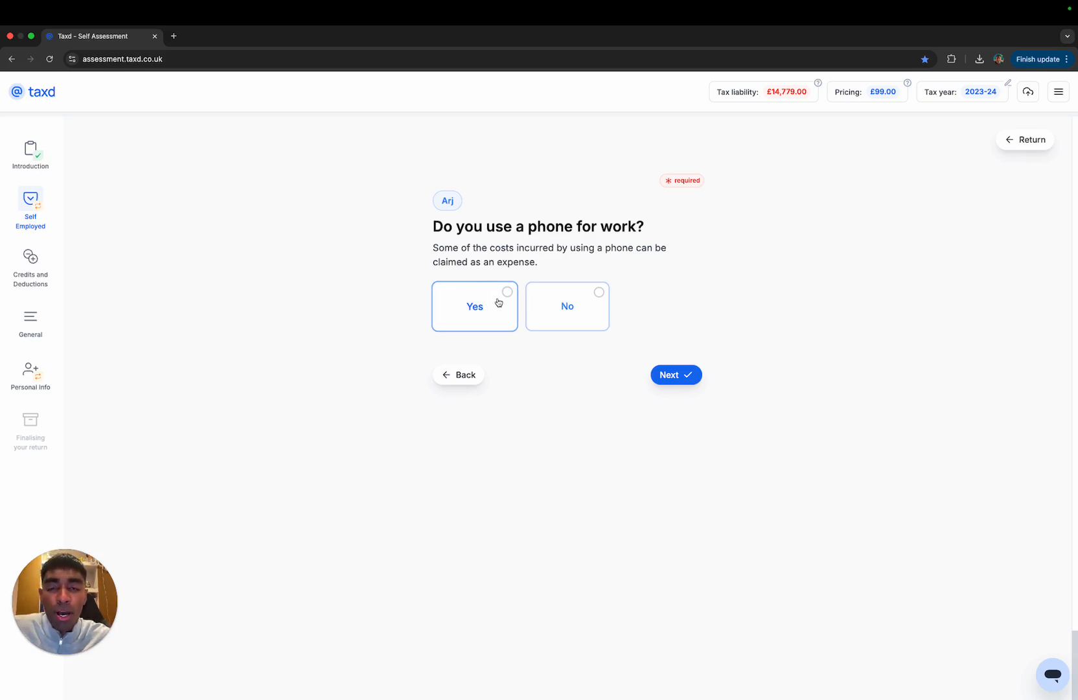
{"action": "left_click", "coordinate": [499, 303]}
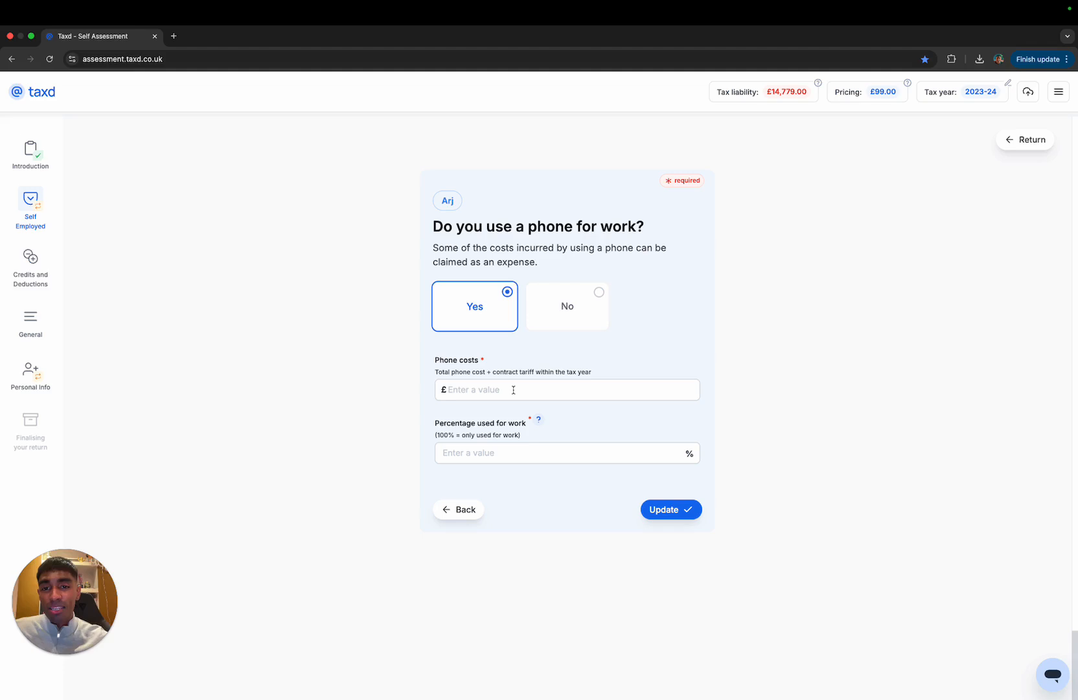
{"action": "left_click", "coordinate": [513, 390]}
{"action": "type", "text": "1000"}
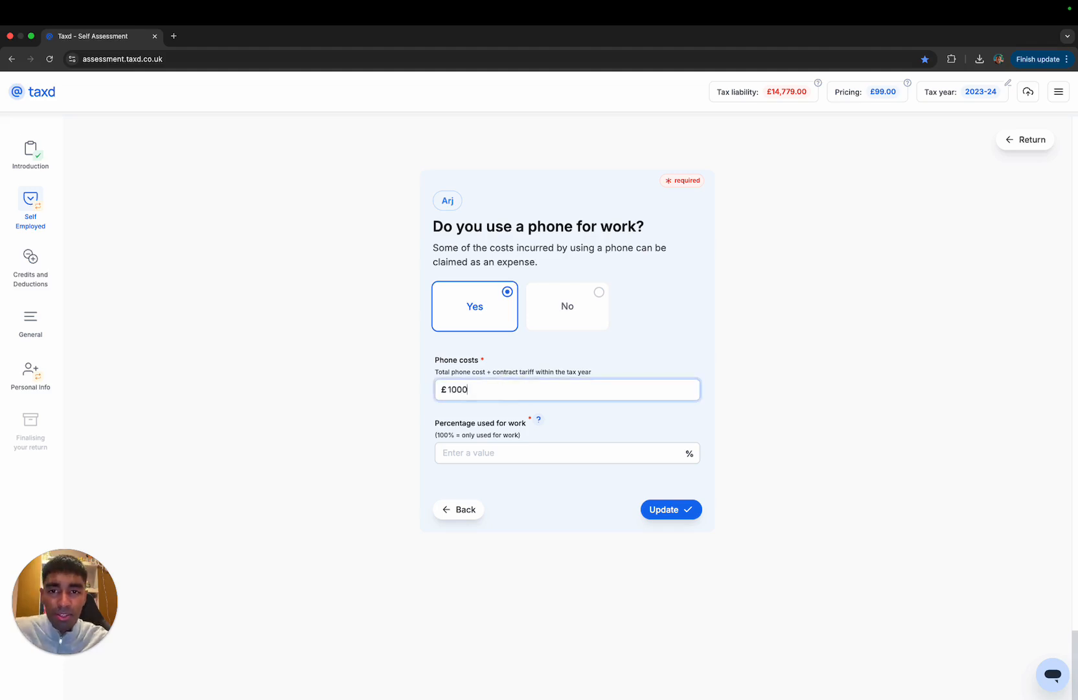
{"action": "key", "text": "Tab"}
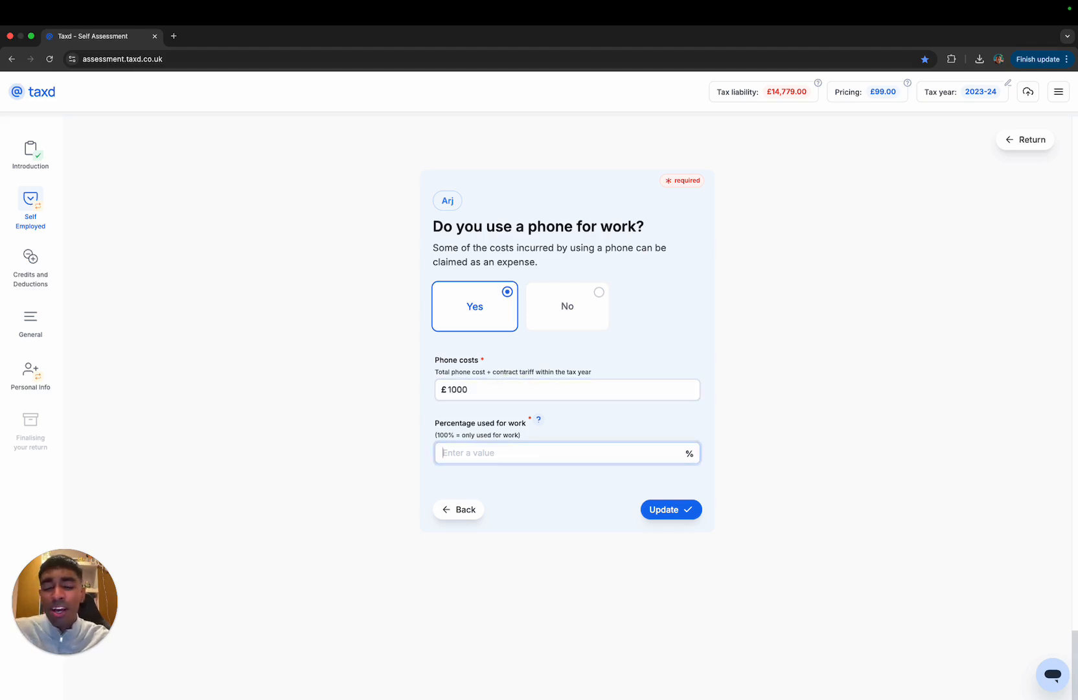
{"action": "type", "text": "75"}
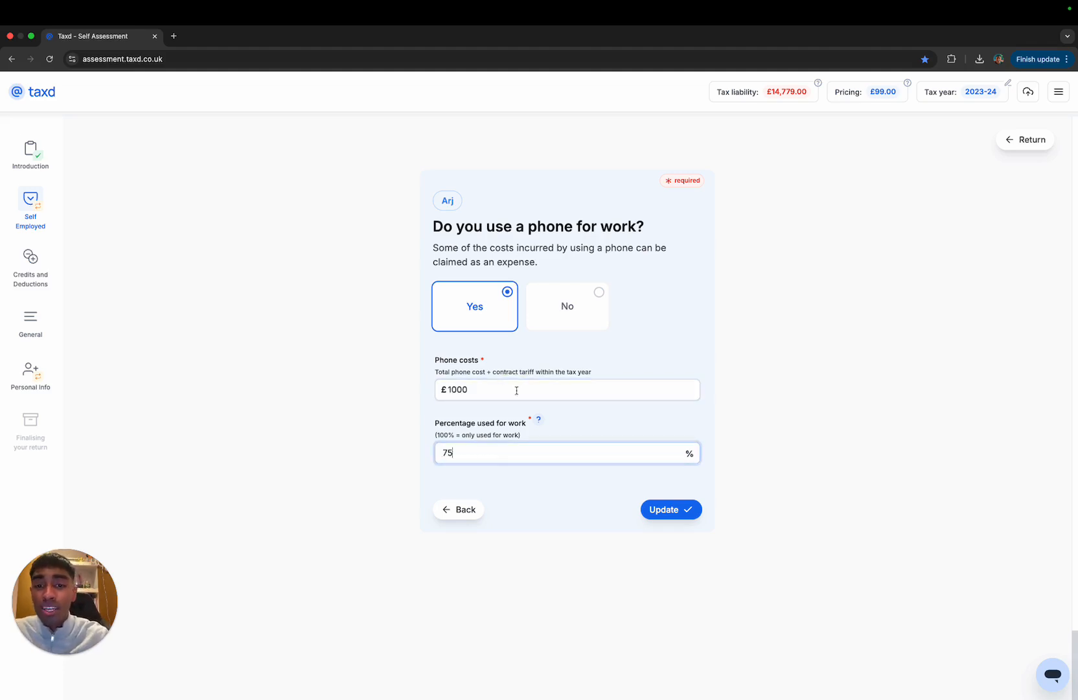
{"action": "left_click", "coordinate": [690, 508]}
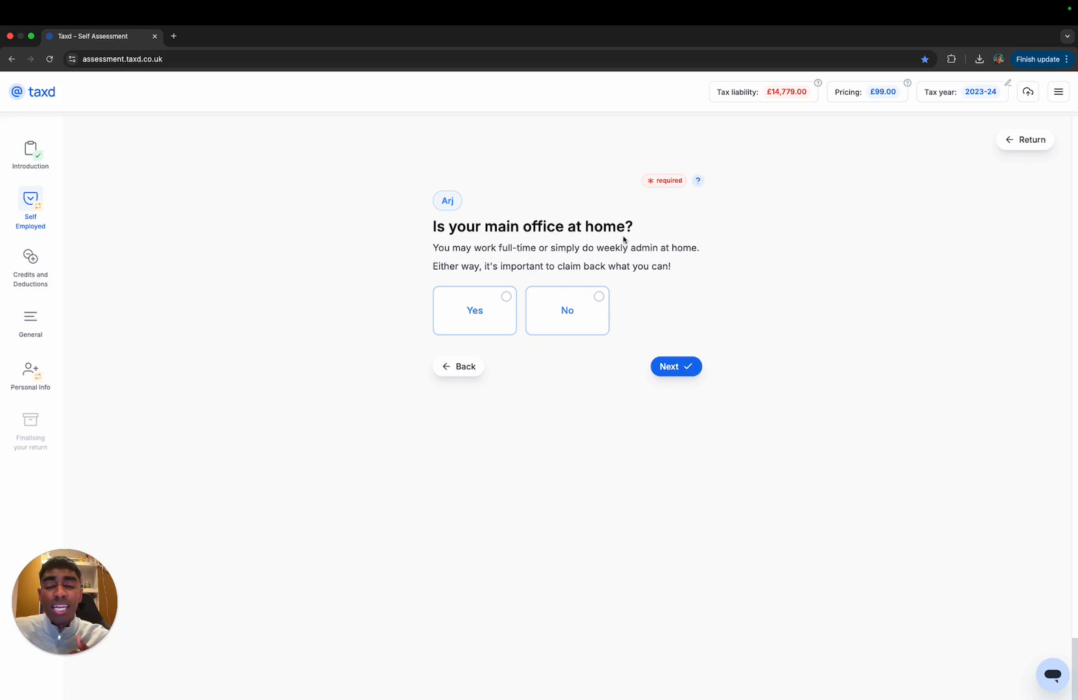
- State that the main office is at home and enter 120 hours worked from home per month
{"action": "left_click", "coordinate": [468, 312]}
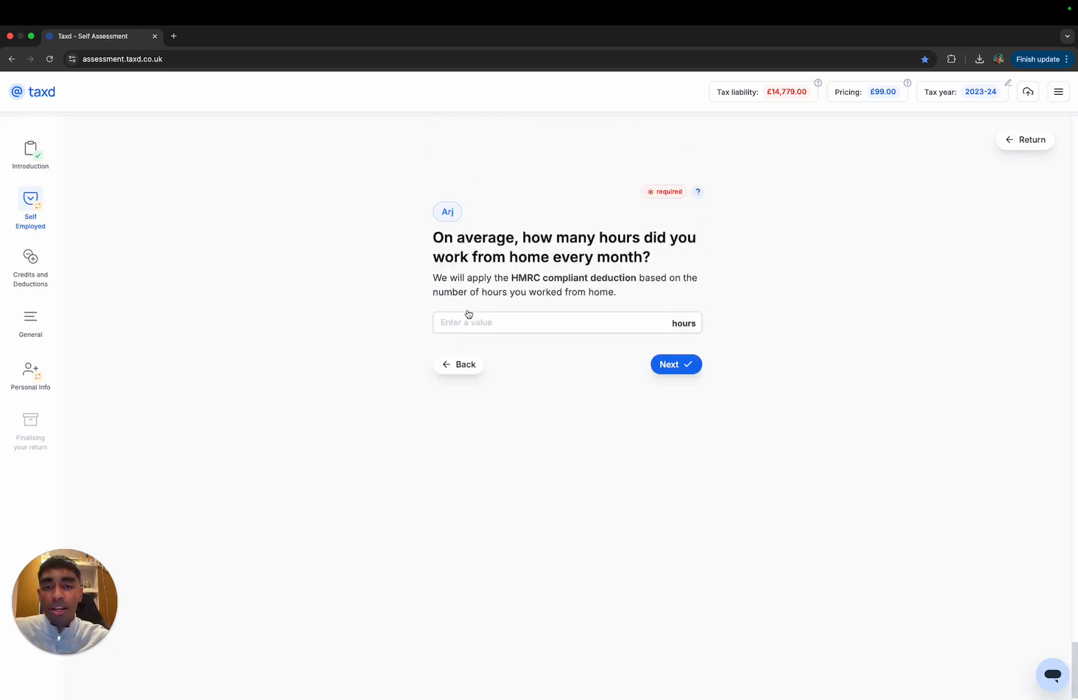
{"action": "left_click", "coordinate": [467, 310]}
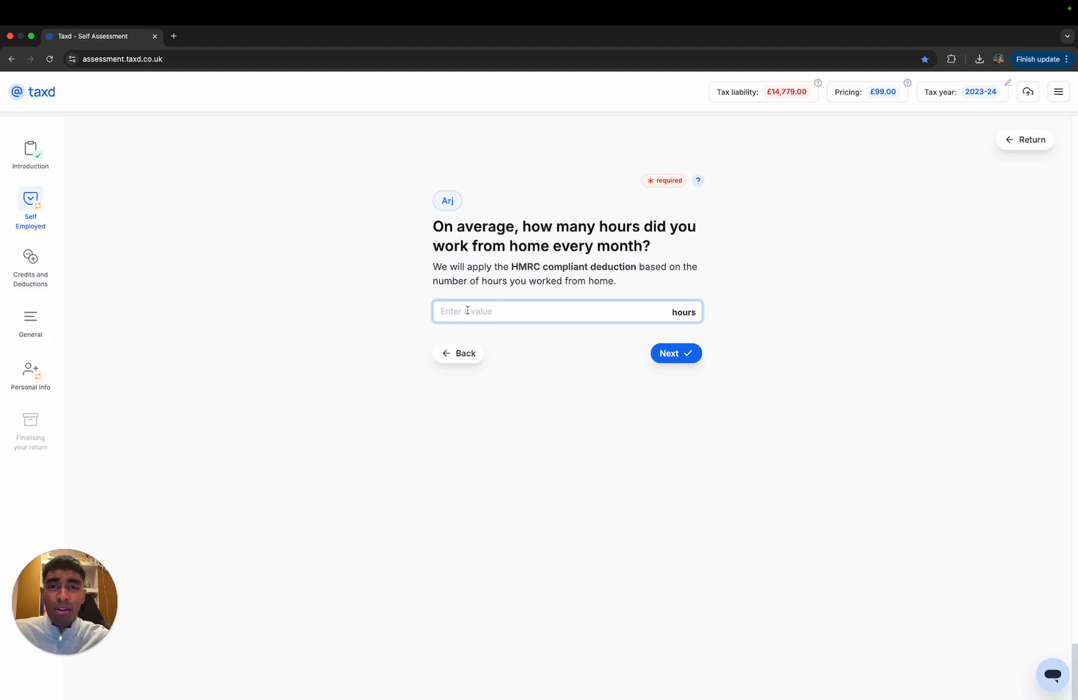
{"action": "type", "text": "120"}
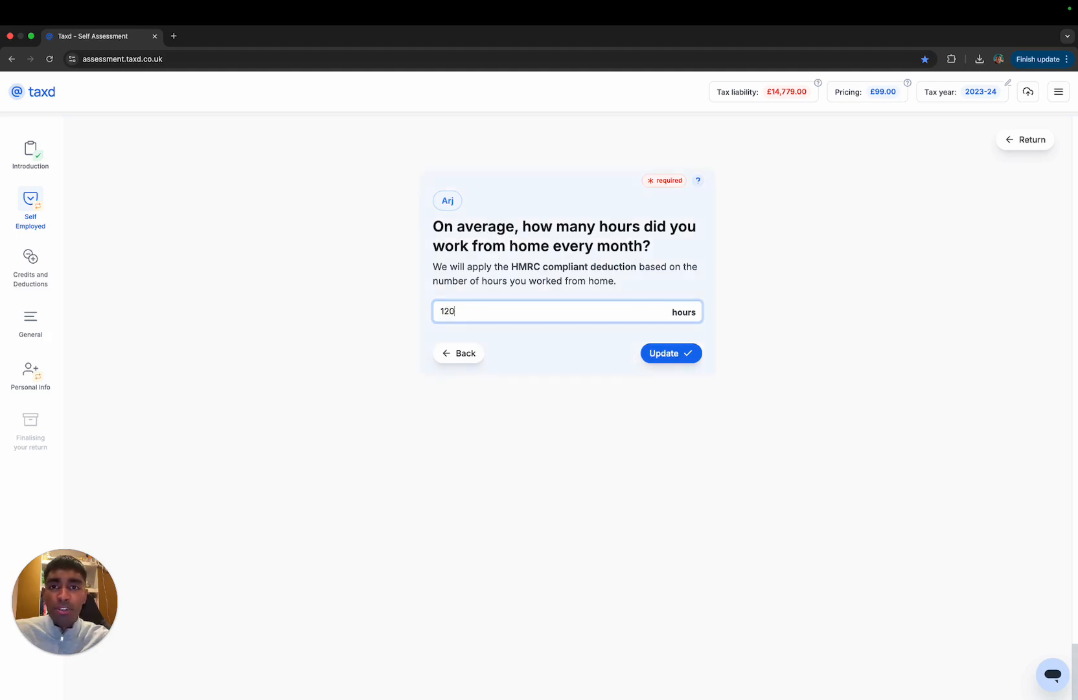
{"action": "left_click", "coordinate": [661, 353]}
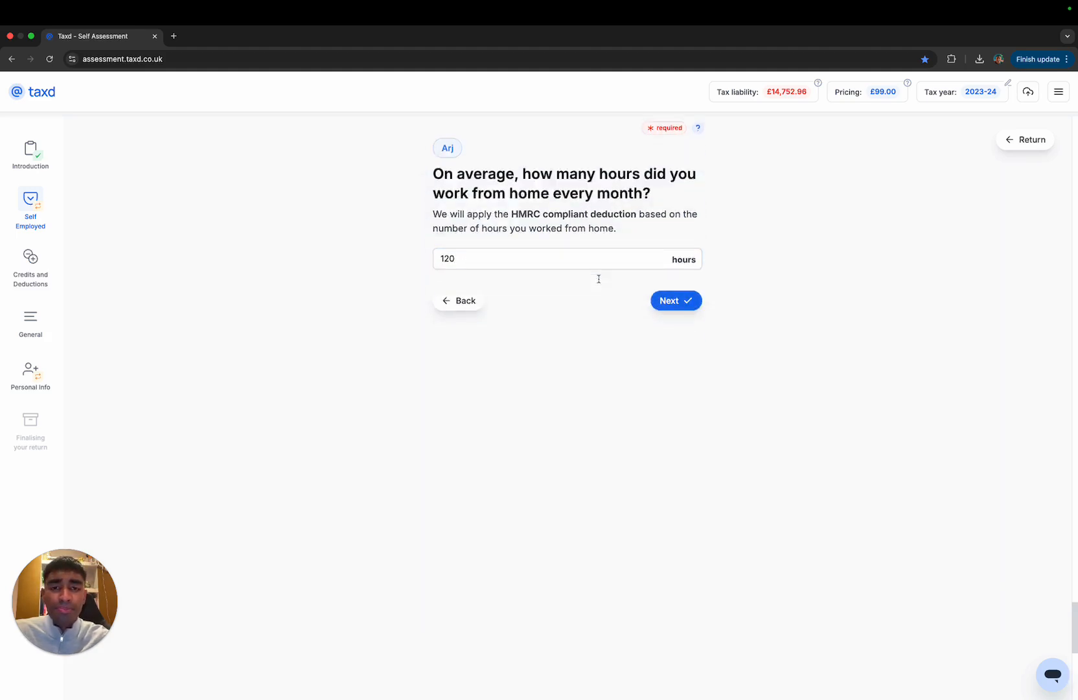
- Save the home details with 3 total rooms, 1 room used for work and 50% of the time used for work
{"action": "left_click", "coordinate": [471, 356]}
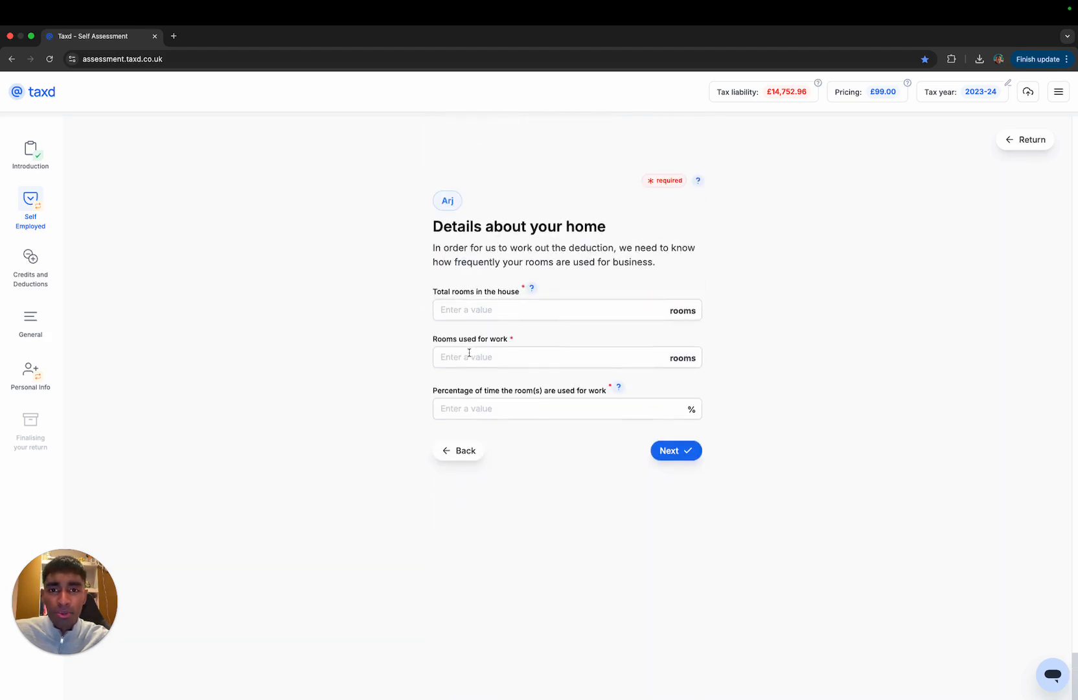
{"action": "left_click", "coordinate": [592, 312]}
{"action": "type", "text": "3"}
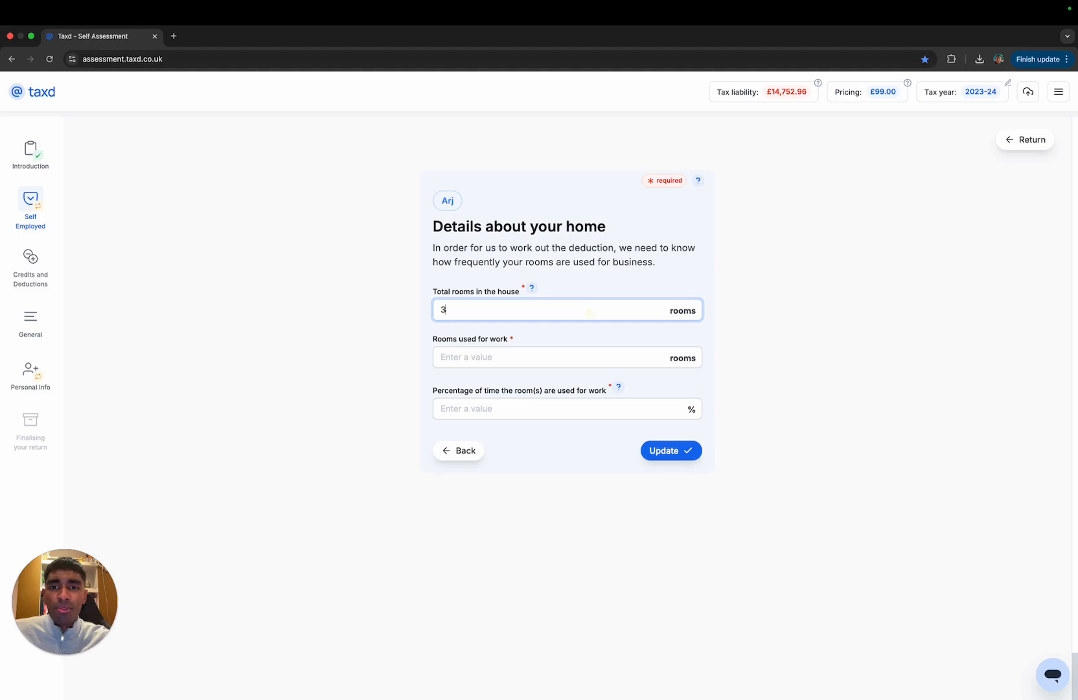
{"action": "left_click", "coordinate": [576, 355]}
{"action": "type", "text": "1"}
{"action": "left_click", "coordinate": [544, 433]}
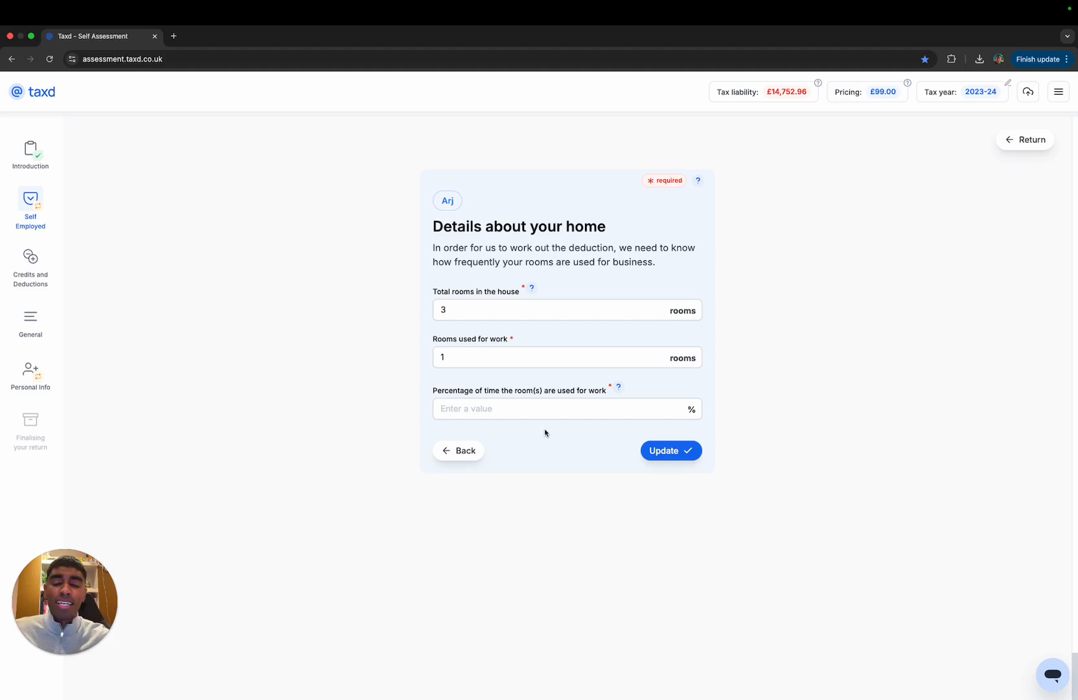
{"action": "left_click", "coordinate": [535, 412]}
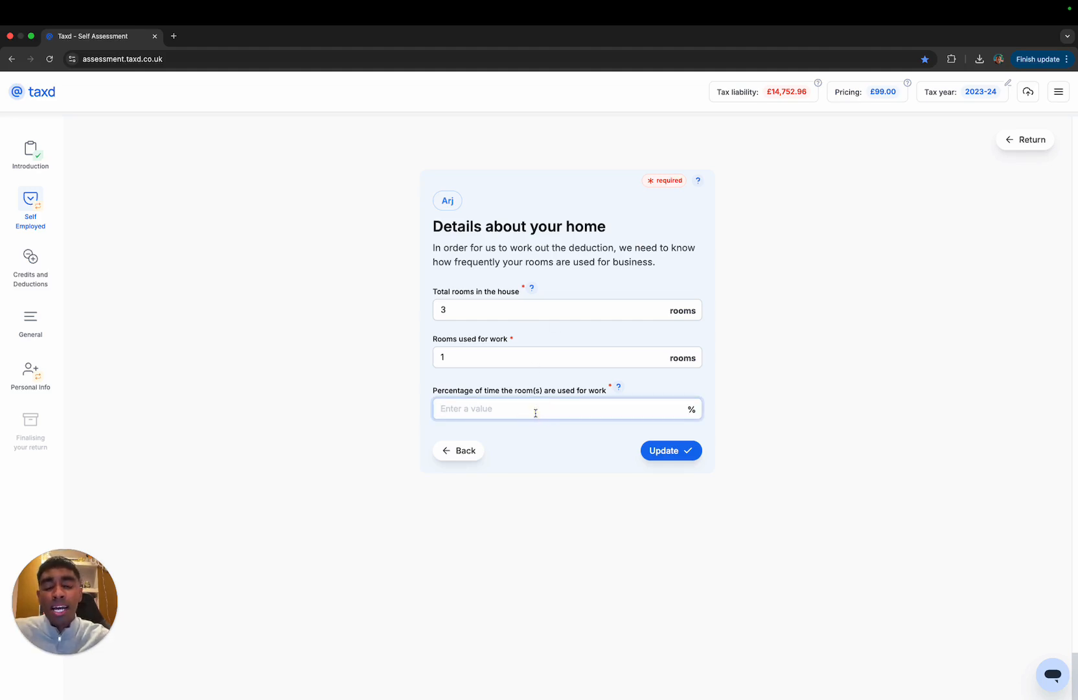
{"action": "type", "text": "50"}
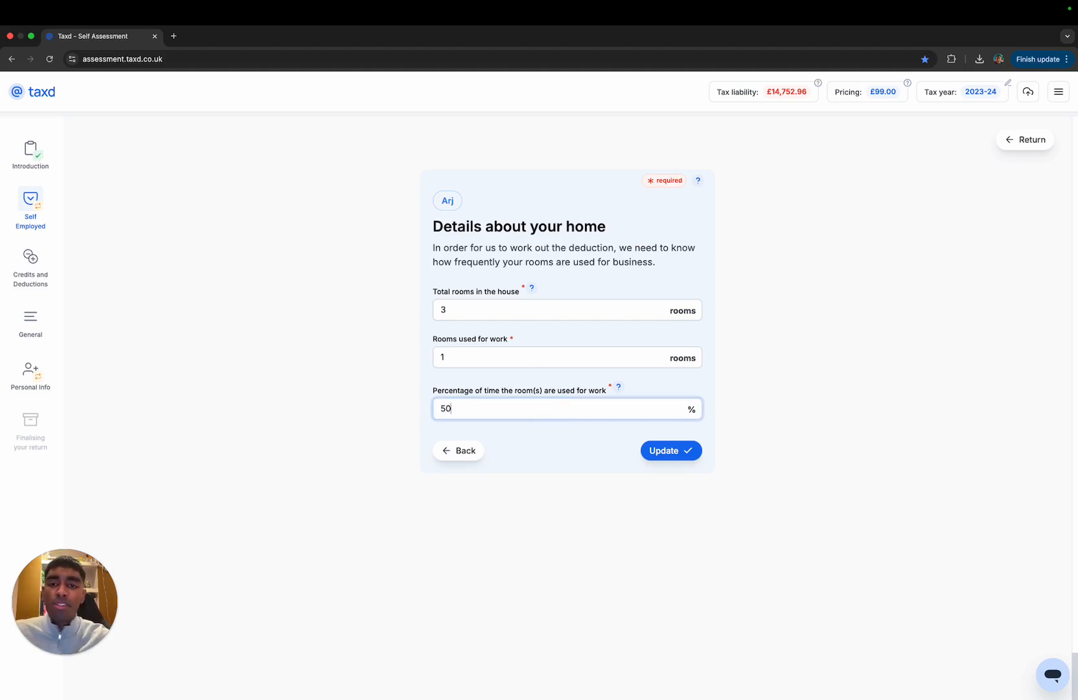
{"action": "left_click", "coordinate": [660, 453]}
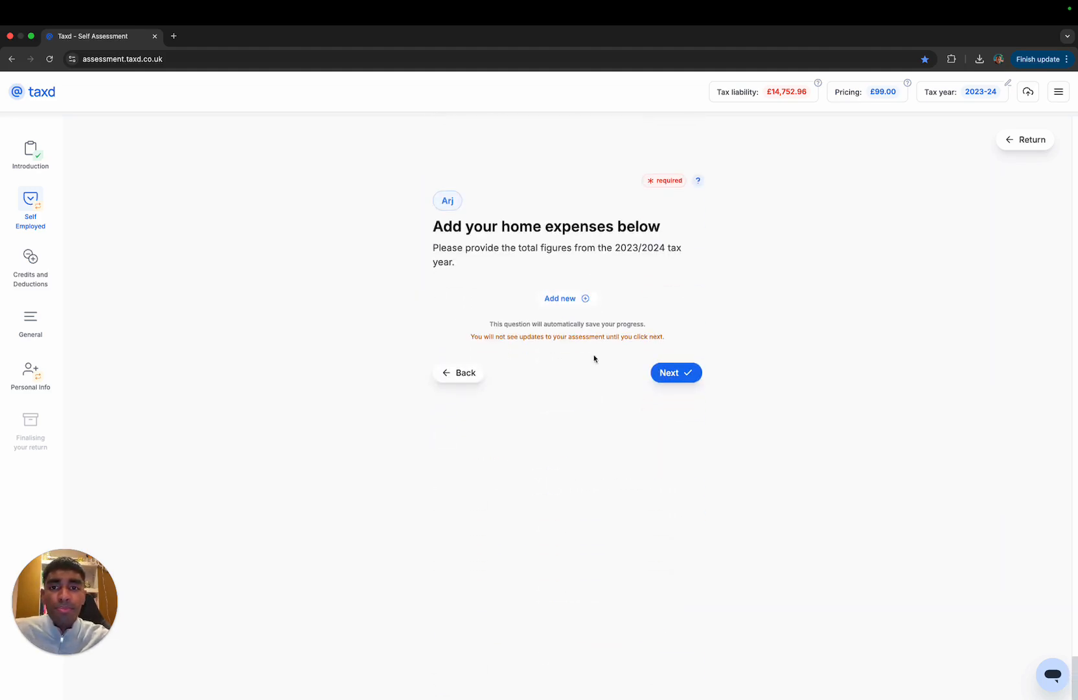
- Add and save home expenses: Rent £24,000, Water £1,200, Council Tax £600 and Broadband £480
{"action": "left_click", "coordinate": [582, 298]}
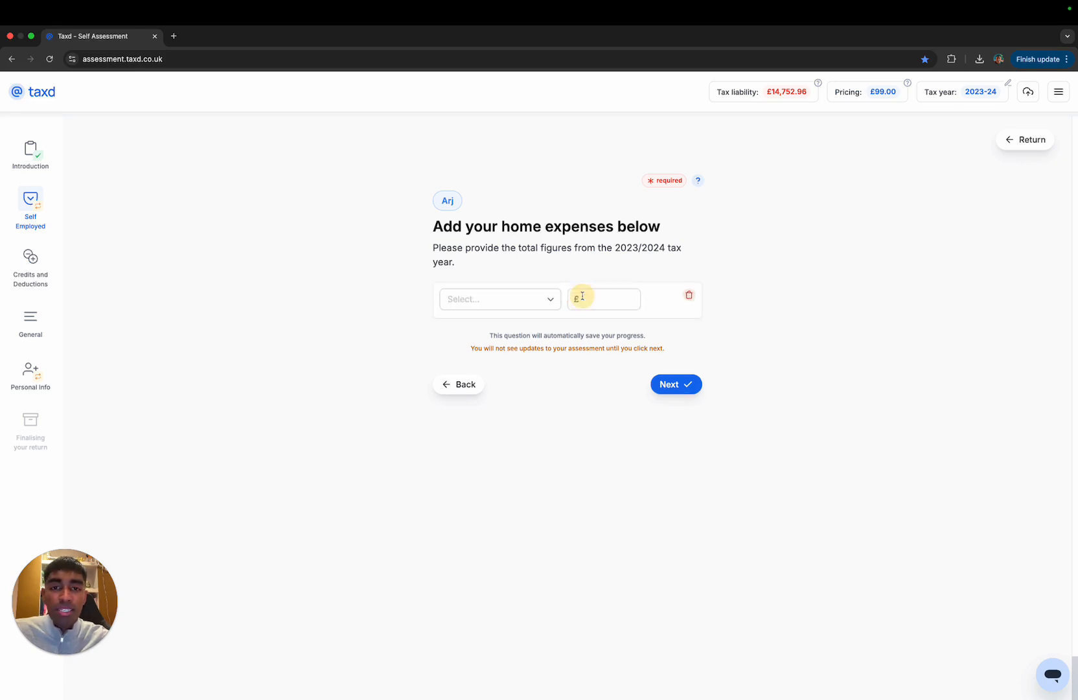
{"action": "left_click", "coordinate": [551, 299]}
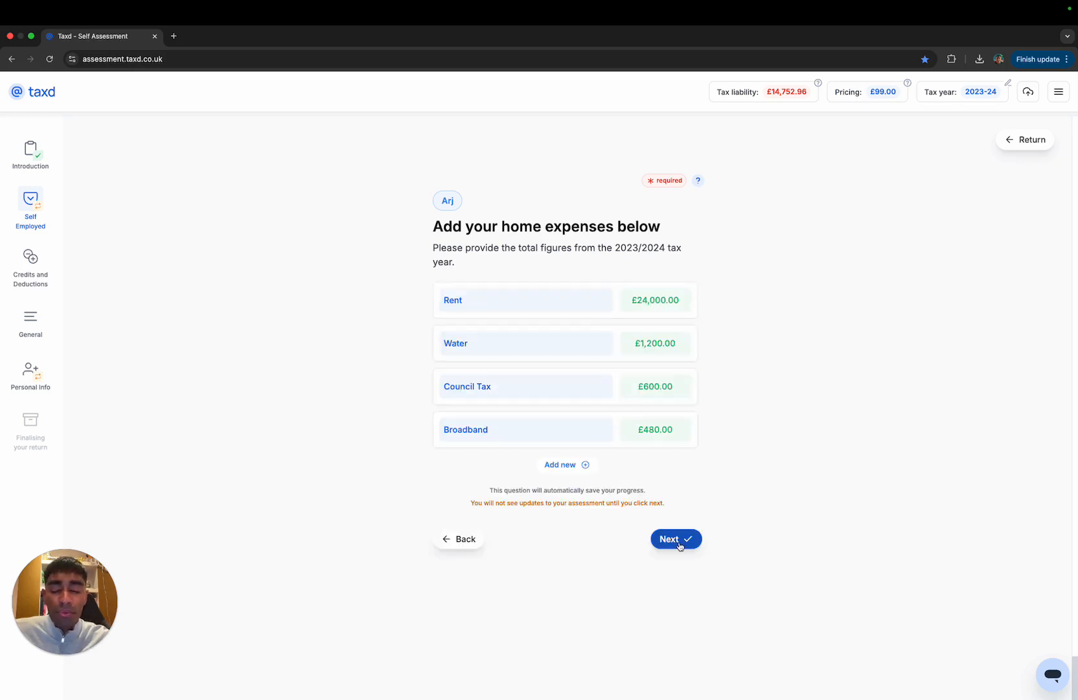
{"action": "left_click", "coordinate": [677, 541]}
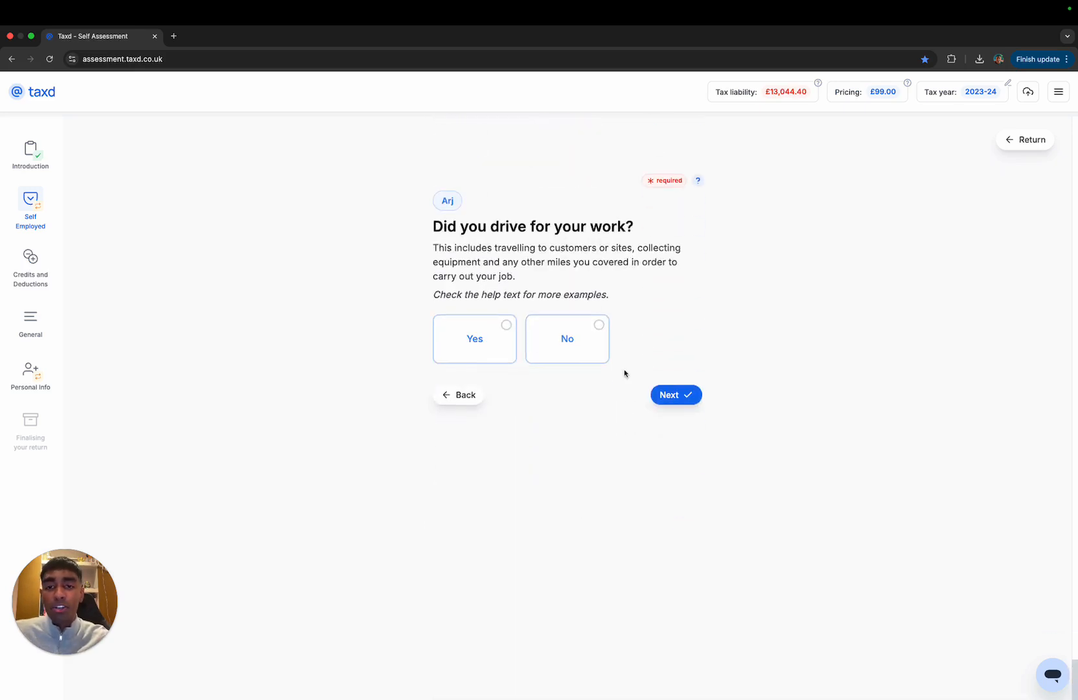
- Declare driving for work with a Car/Van and no change of vehicle within the tax year
{"action": "left_click", "coordinate": [487, 333]}
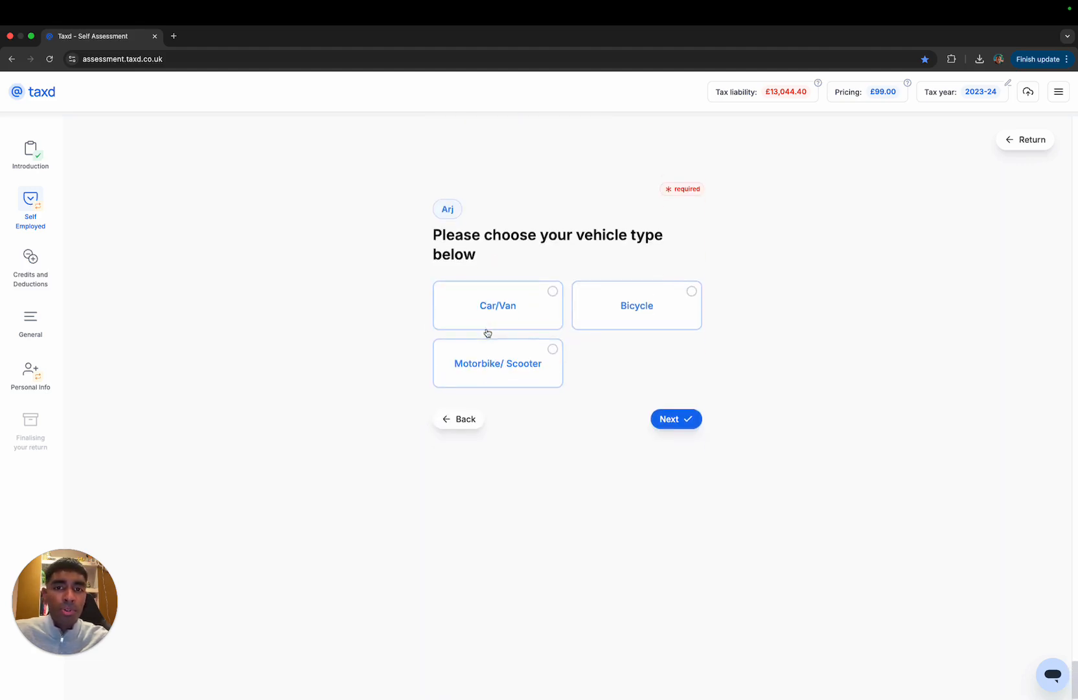
{"action": "left_click", "coordinate": [511, 308]}
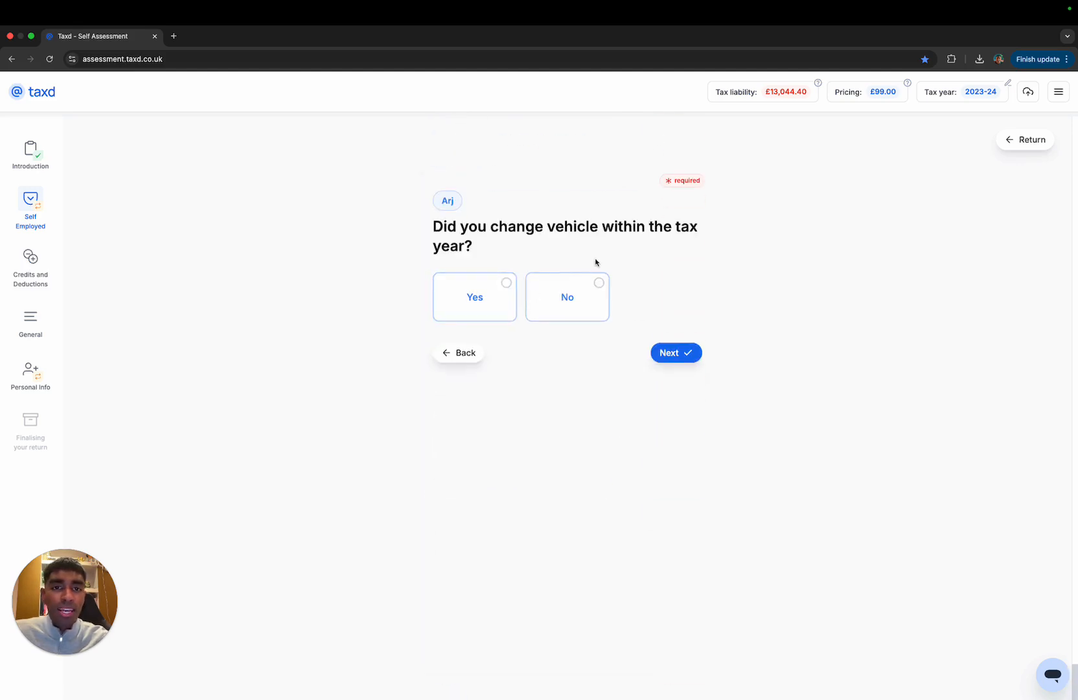
{"action": "left_click", "coordinate": [583, 288]}
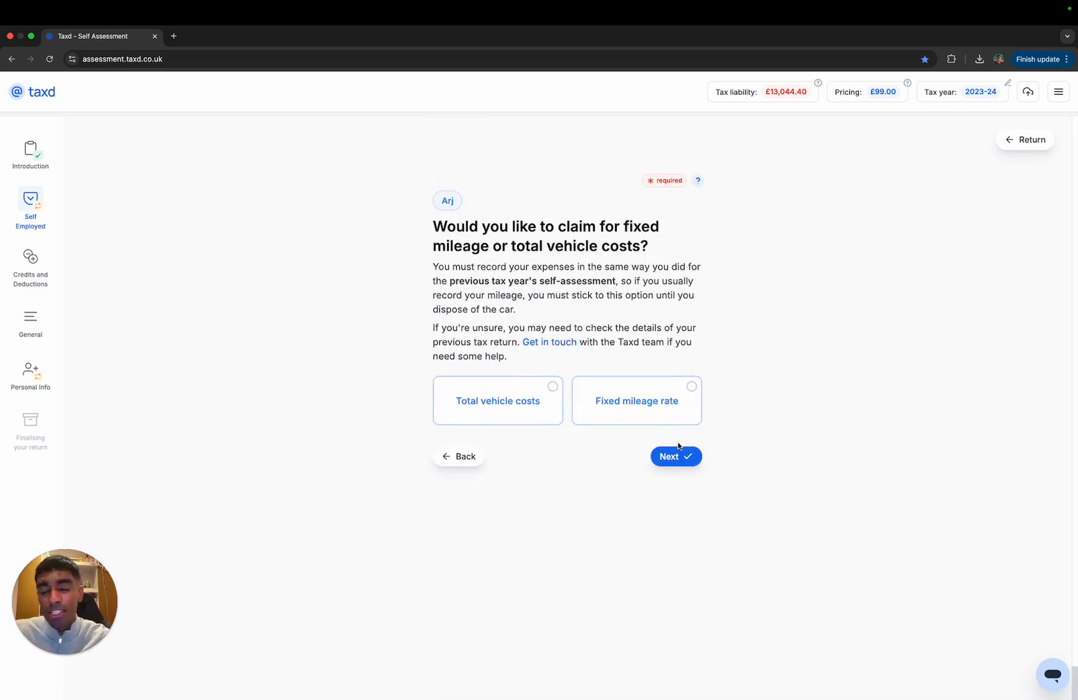
- Claim vehicle costs at the fixed mileage rate and save 1500 business miles
{"action": "left_click", "coordinate": [626, 402]}
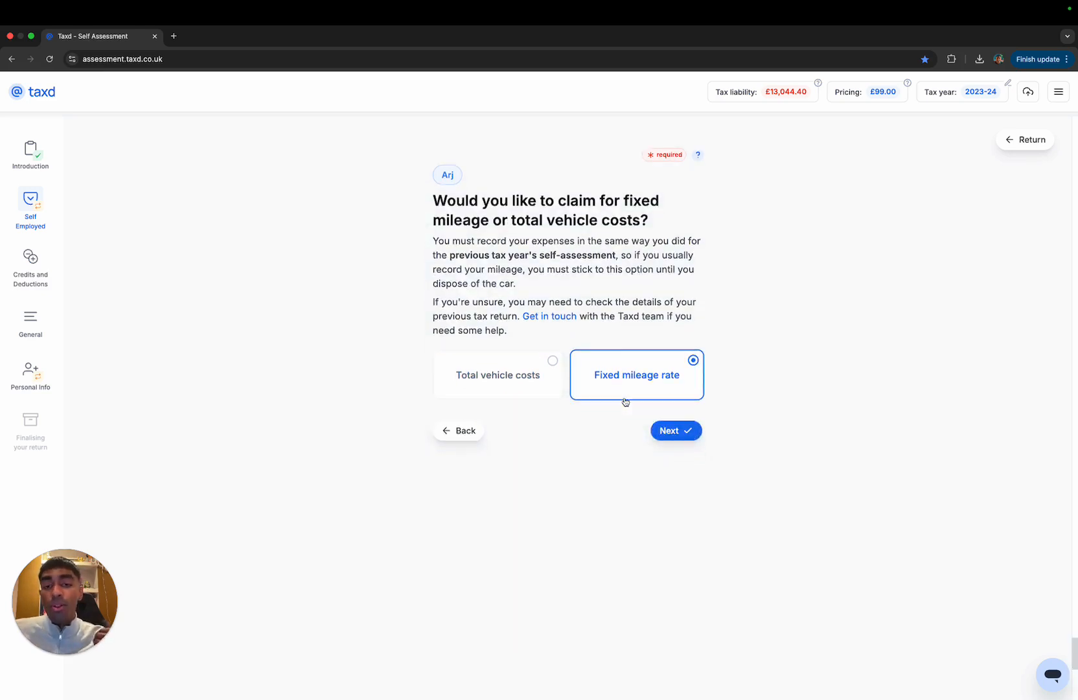
{"action": "left_click", "coordinate": [596, 325]}
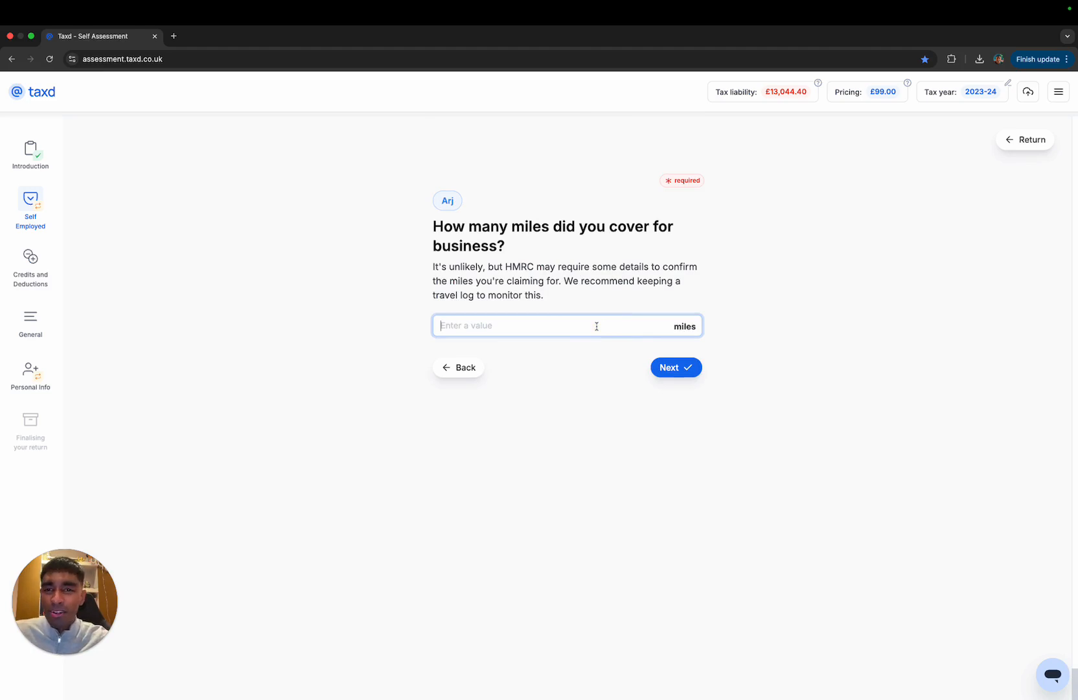
{"action": "type", "text": "1500"}
{"action": "left_click", "coordinate": [675, 373]}
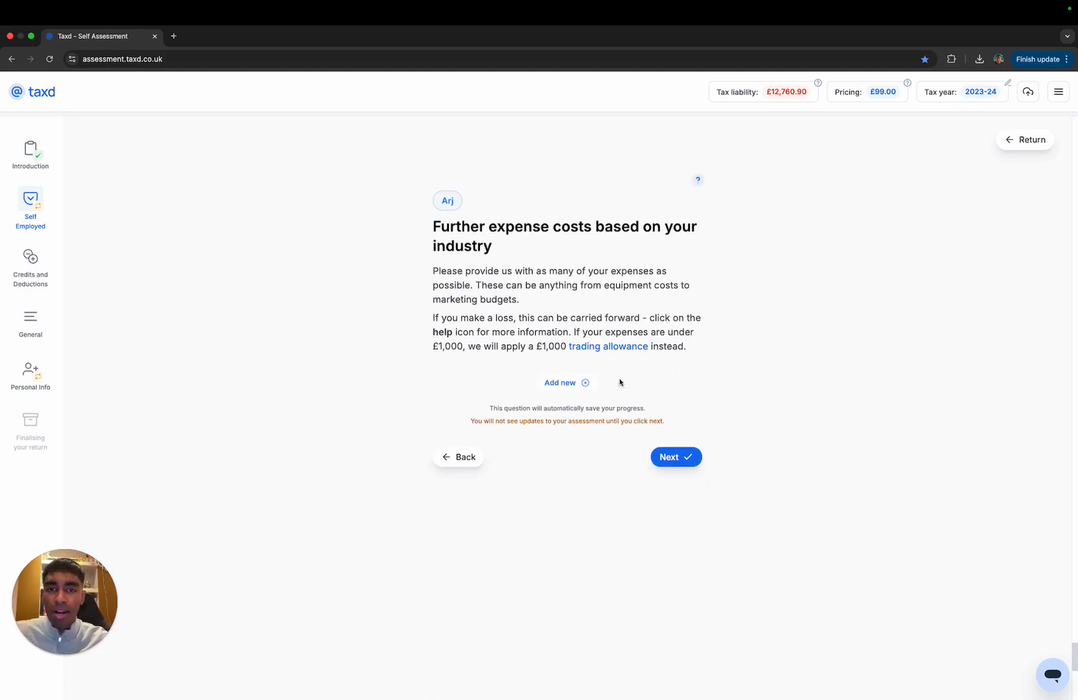
- Save industry expenses: Laptop £1,200, Travel £500, Website £1,000, Software £2,000, Insurance £800, Taxd fee £99 and Wages and Staffing £6,000
{"action": "left_click", "coordinate": [566, 383]}
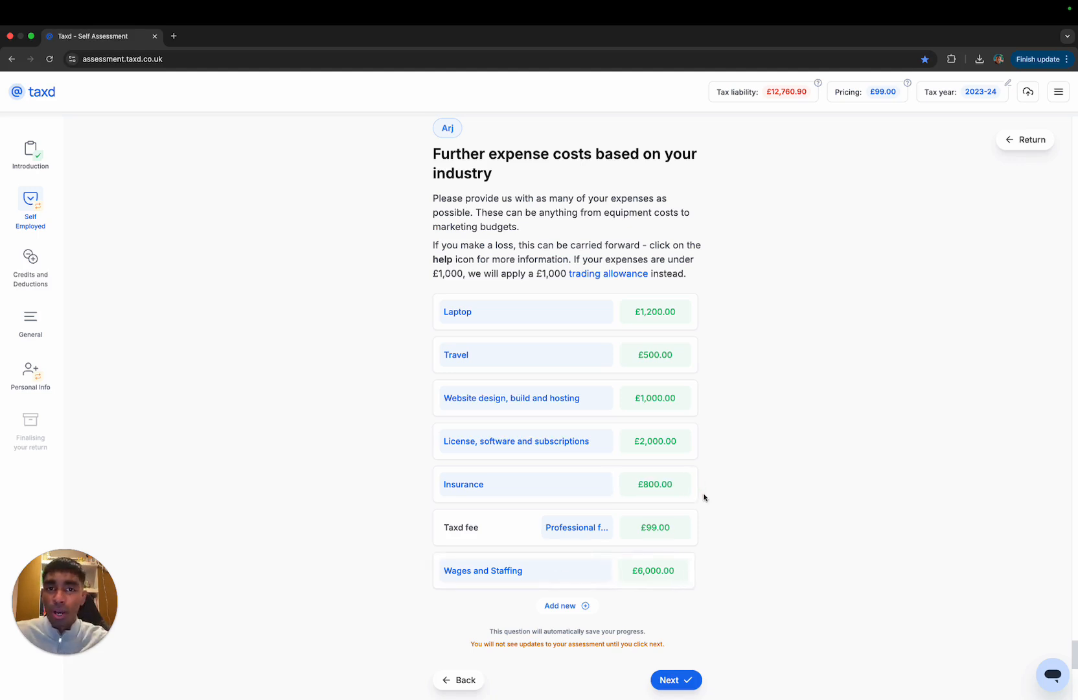
{"action": "scroll", "coordinate": [699, 509], "scroll_direction": "down", "scroll_amount": 1}
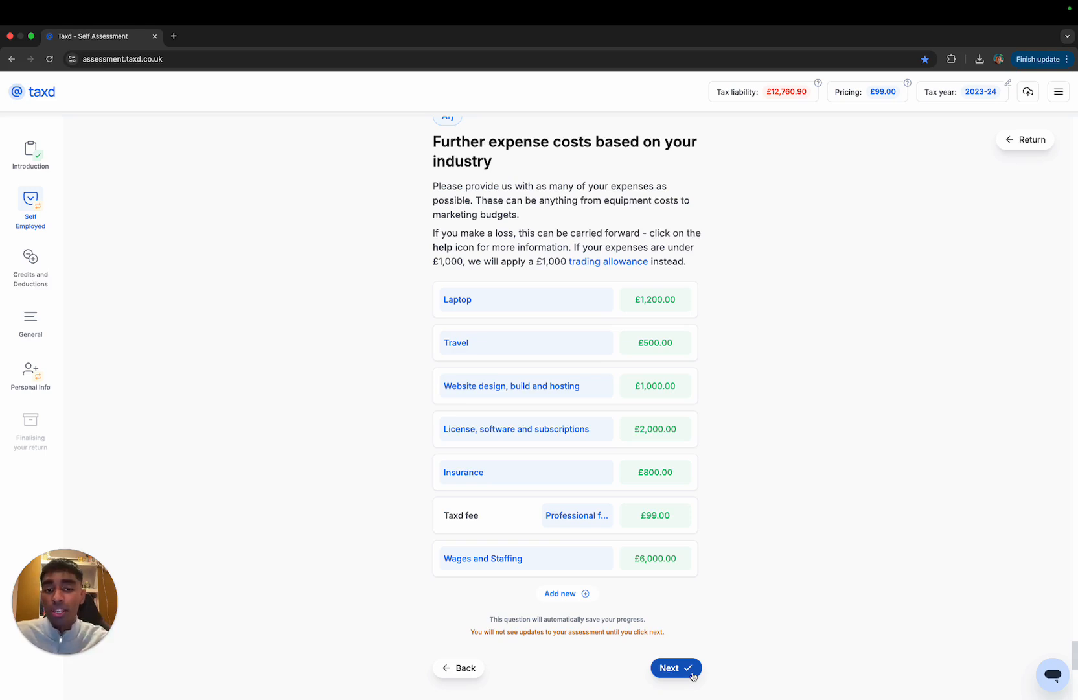
{"action": "left_click", "coordinate": [692, 676]}
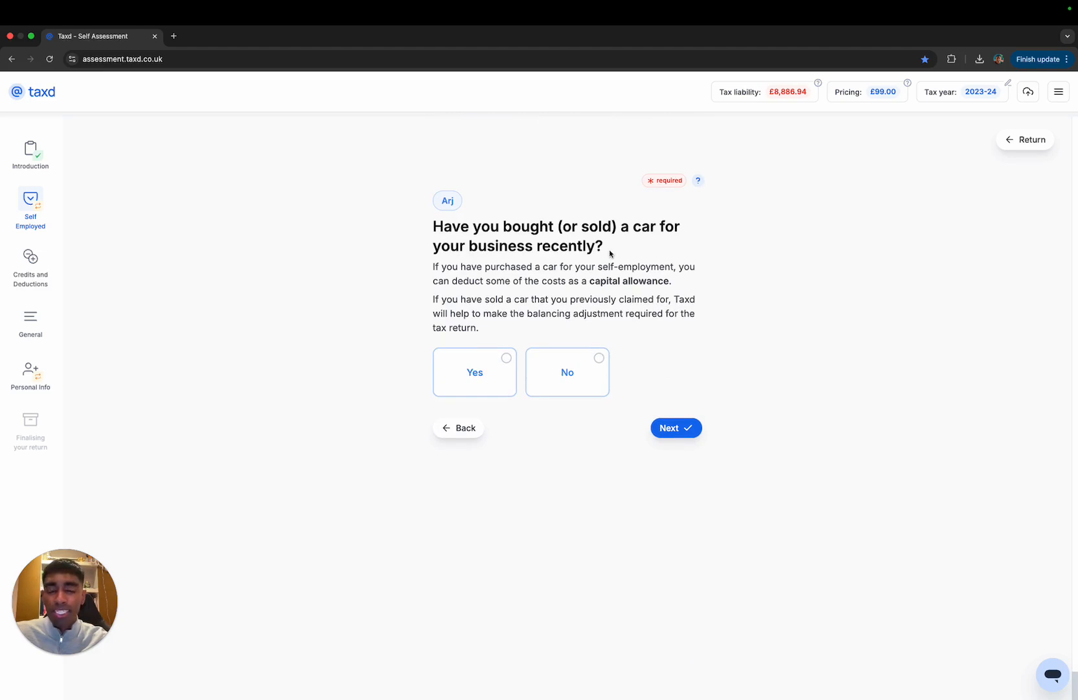
- Answer No to a business car purchase or sale and to losses brought forward, and complete the self-employment section
{"action": "left_click", "coordinate": [566, 363]}
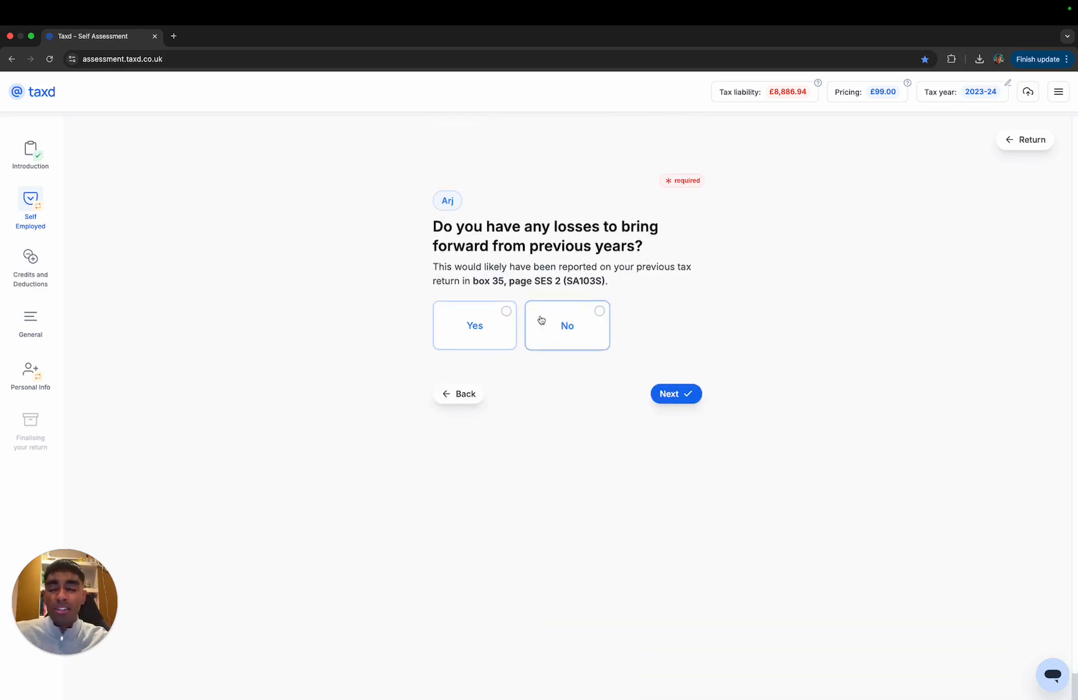
{"action": "left_click", "coordinate": [560, 345]}
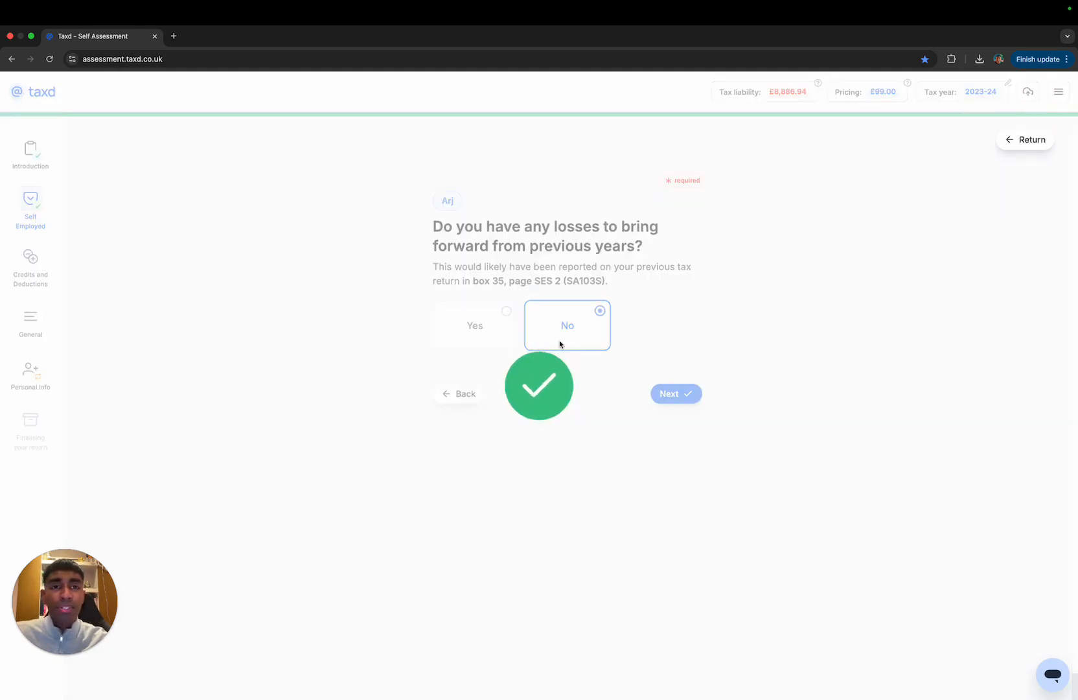
{"action": "left_click", "coordinate": [796, 95]}
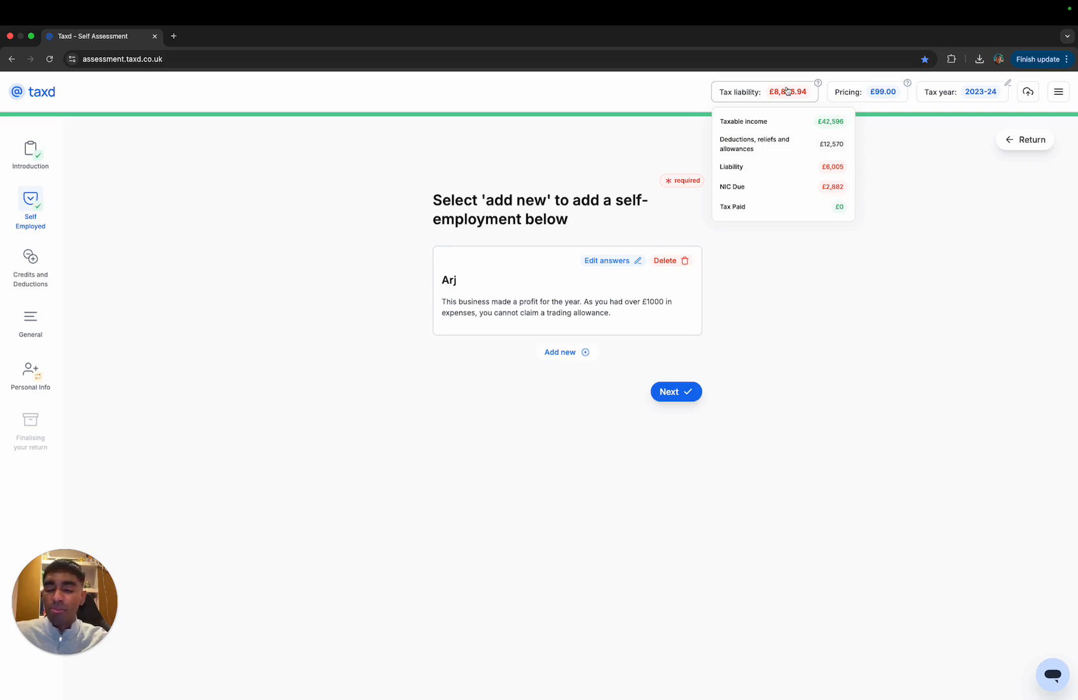
{"action": "left_click", "coordinate": [680, 392]}
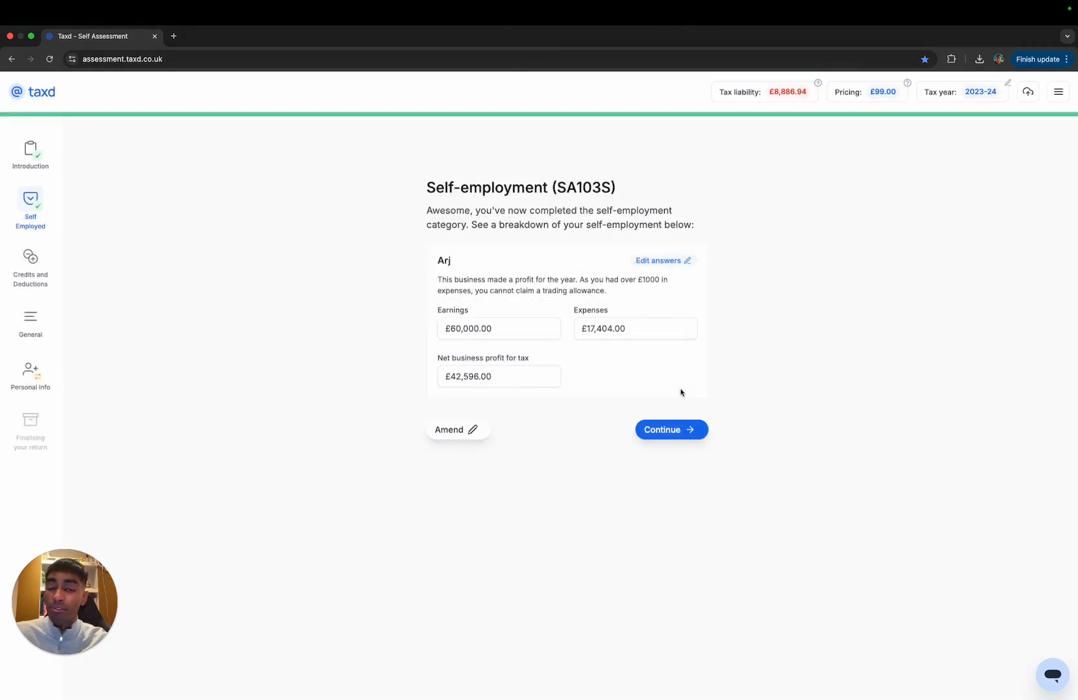
{"action": "left_click", "coordinate": [674, 426]}
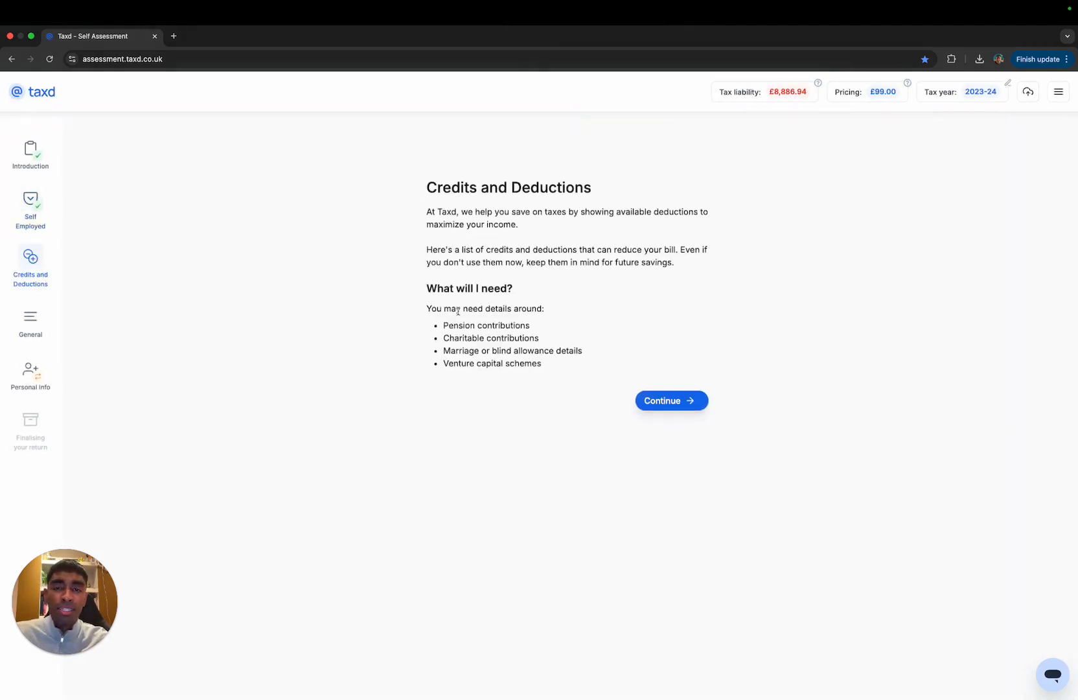
- Complete the Credits and Deductions section with None as the applicable option
{"action": "left_click", "coordinate": [650, 405]}
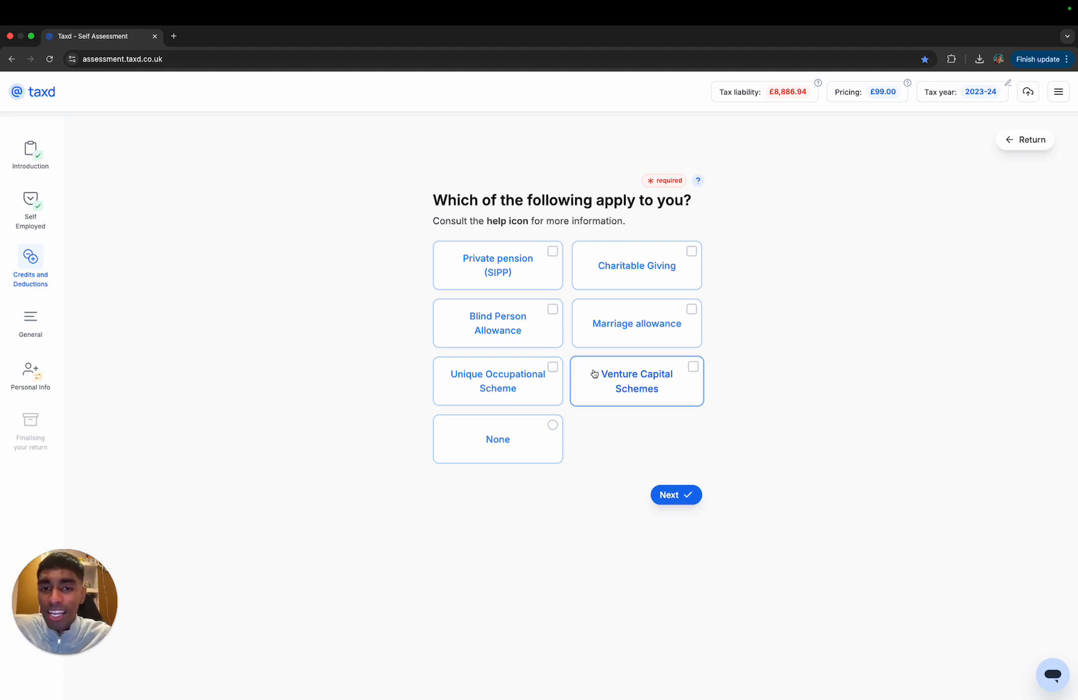
{"action": "left_click", "coordinate": [546, 431]}
{"action": "left_click", "coordinate": [676, 494]}
{"action": "left_click", "coordinate": [676, 332]}
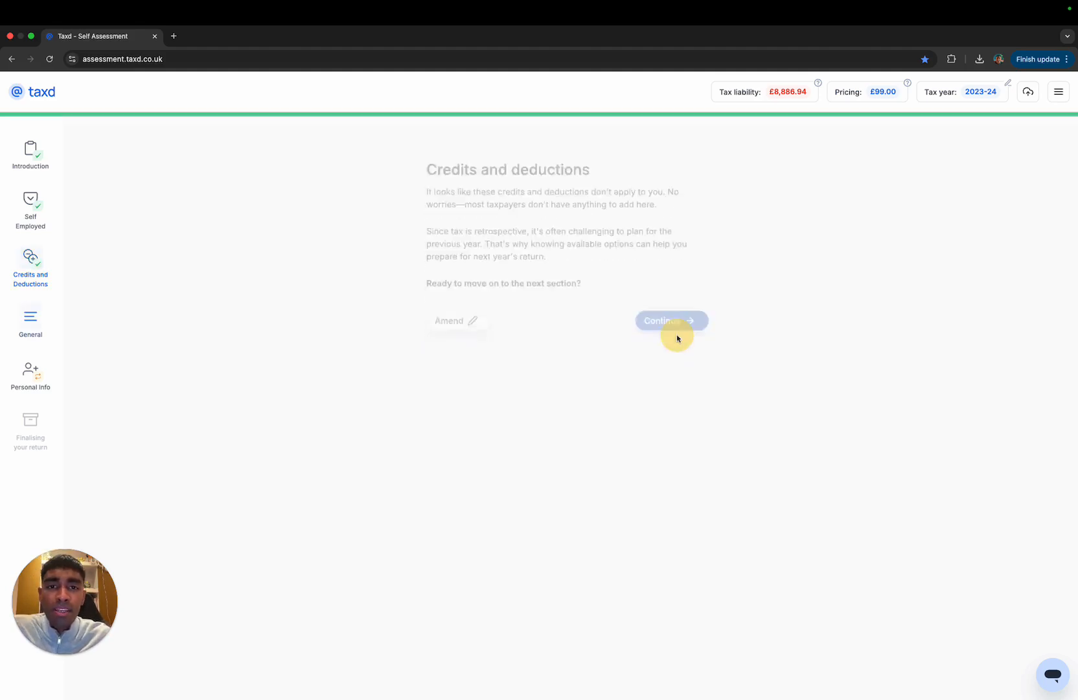
- Declare payments on account for this tax year of £4000 due January and £4000 due July
{"action": "left_click", "coordinate": [652, 387]}
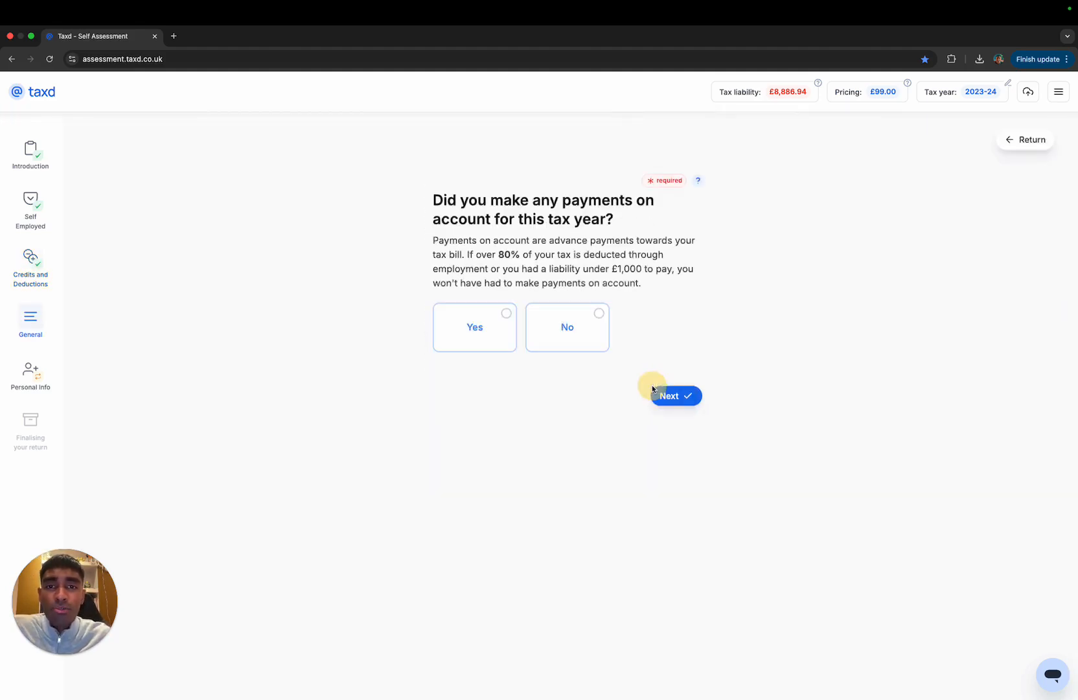
{"action": "left_click", "coordinate": [474, 337]}
{"action": "left_click", "coordinate": [478, 409]}
{"action": "type", "text": "4000"}
{"action": "key", "text": "Tab"}
{"action": "type", "text": "4000"}
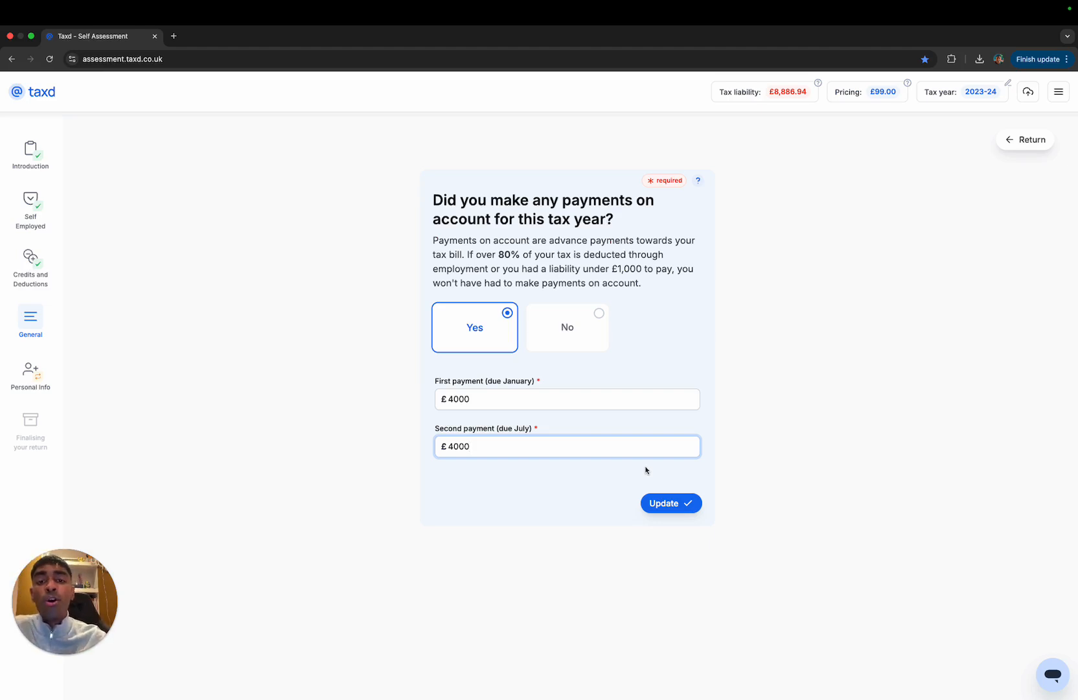
{"action": "left_click", "coordinate": [664, 501]}
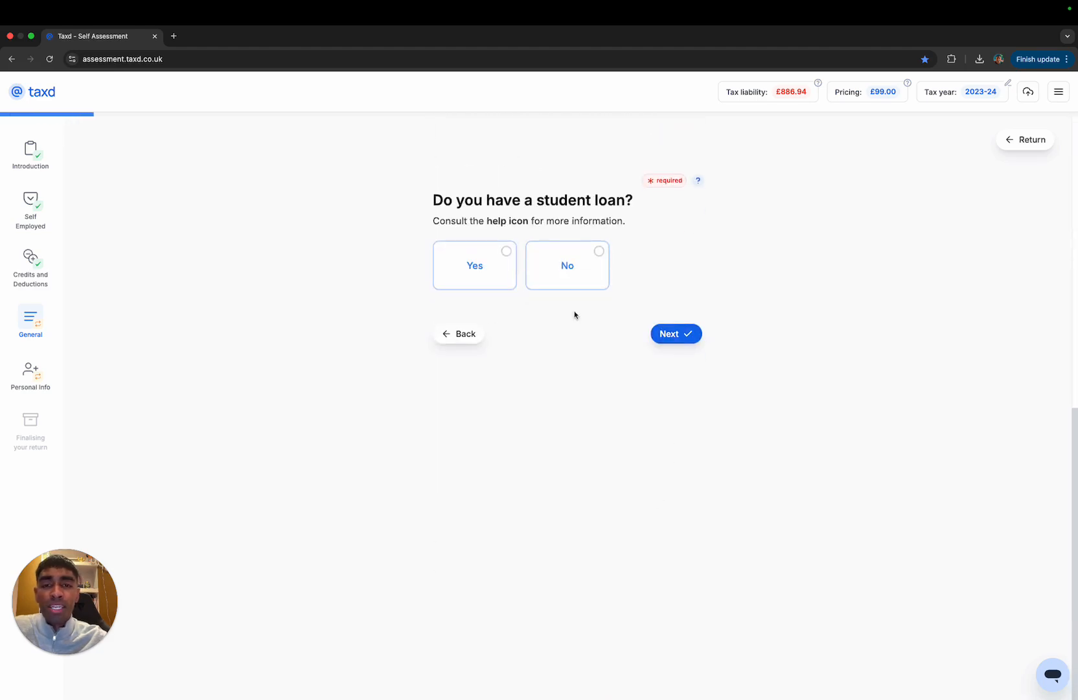
- Answer No to having a student loan and to other taxable income, and complete the General section
{"action": "left_click", "coordinate": [568, 286]}
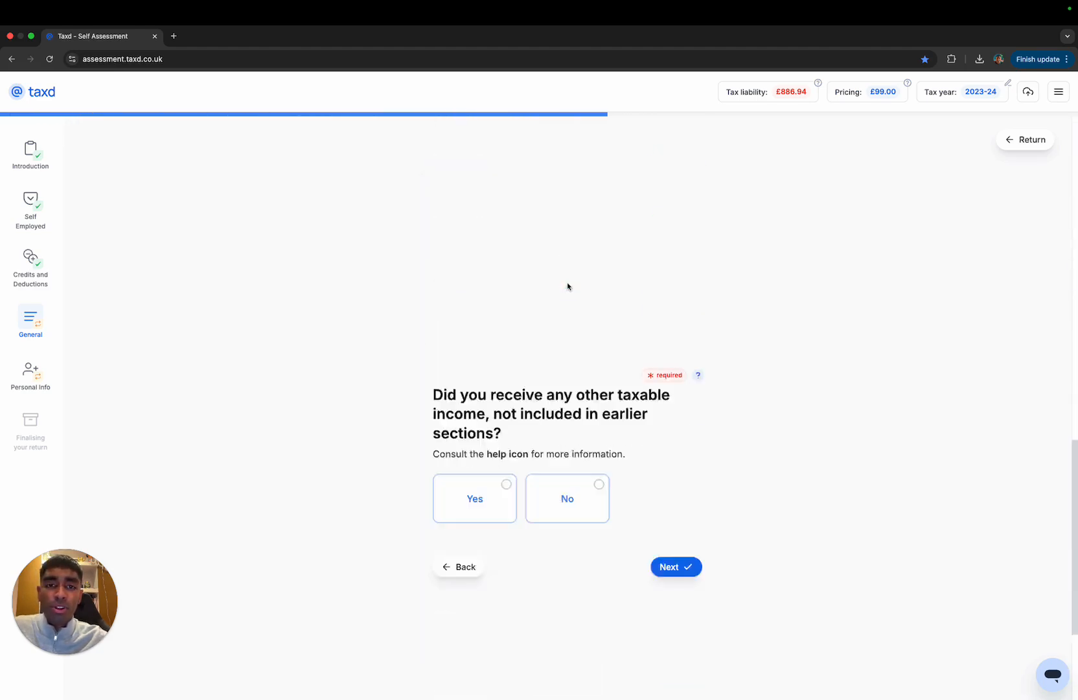
{"action": "left_click", "coordinate": [571, 299]}
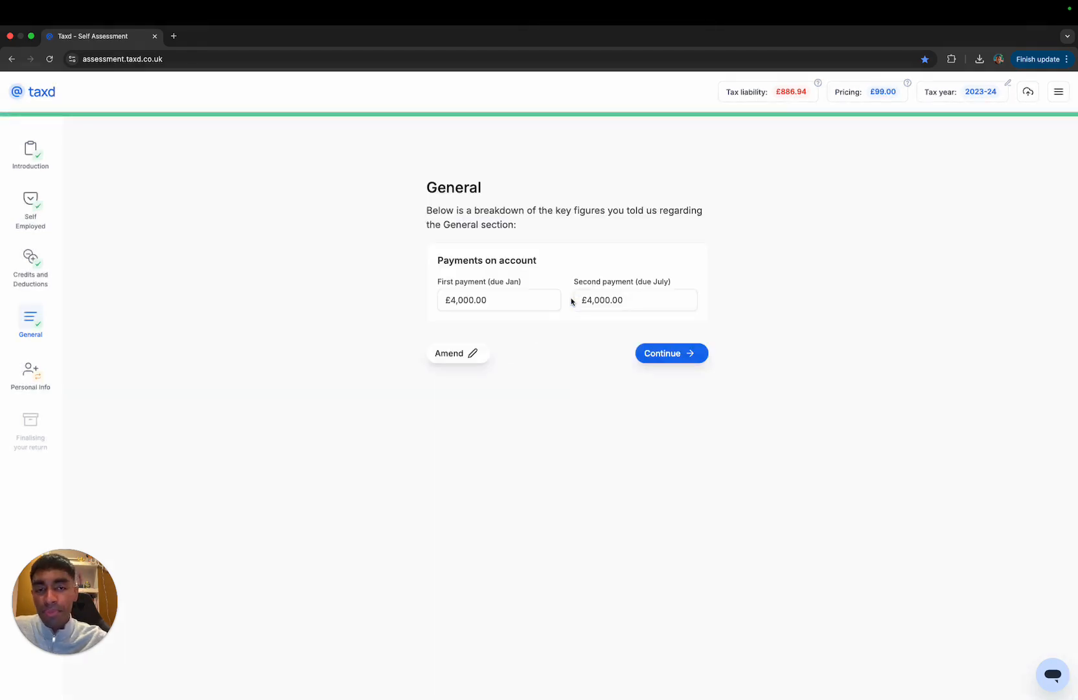
{"action": "left_click", "coordinate": [681, 354]}
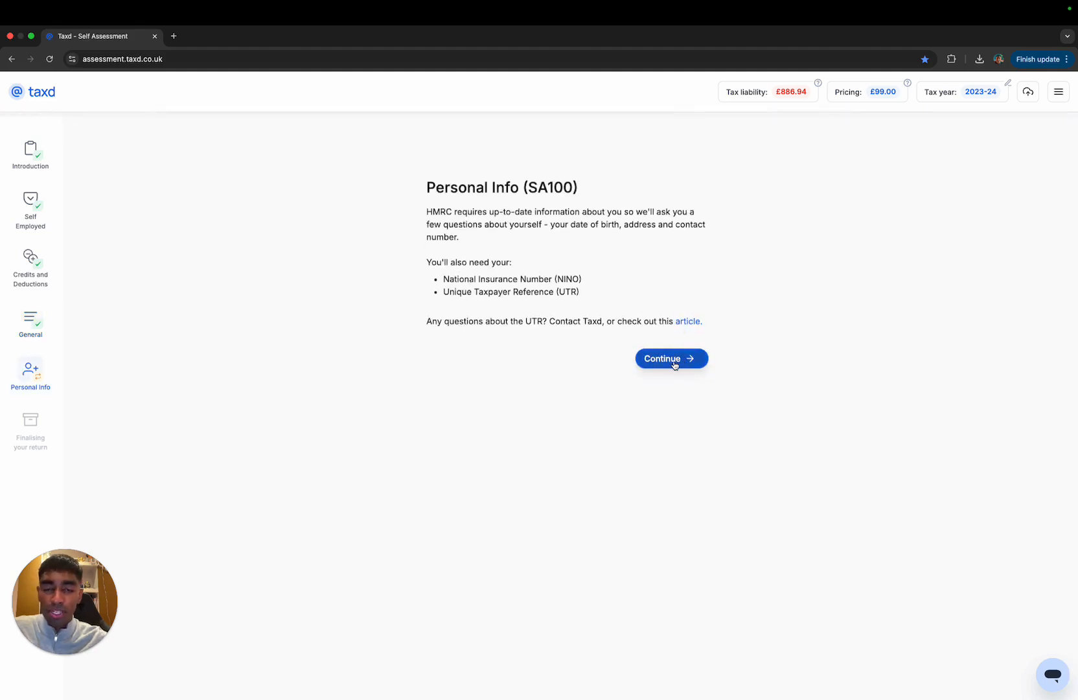
- Complete the Personal Info section with the taxpayer's full name, date of birth, correspondence address and UTR number
{"action": "left_click", "coordinate": [673, 362]}
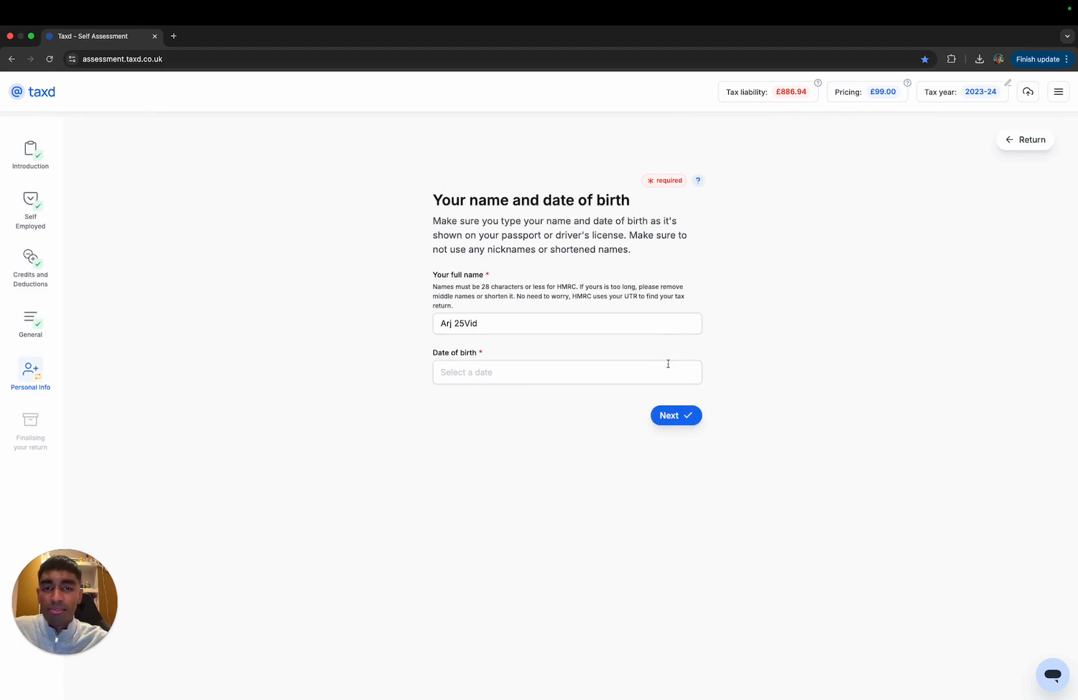
{"action": "left_click", "coordinate": [656, 420]}
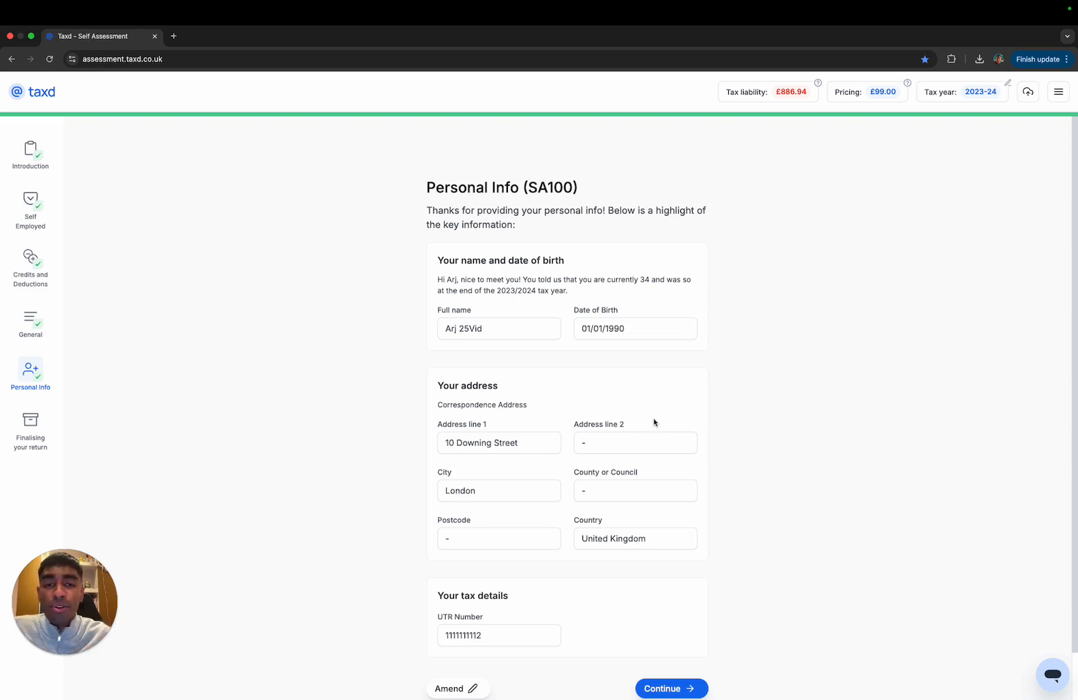
{"action": "scroll", "coordinate": [652, 454], "scroll_direction": "down", "scroll_amount": 2}
{"action": "left_click", "coordinate": [679, 632]}
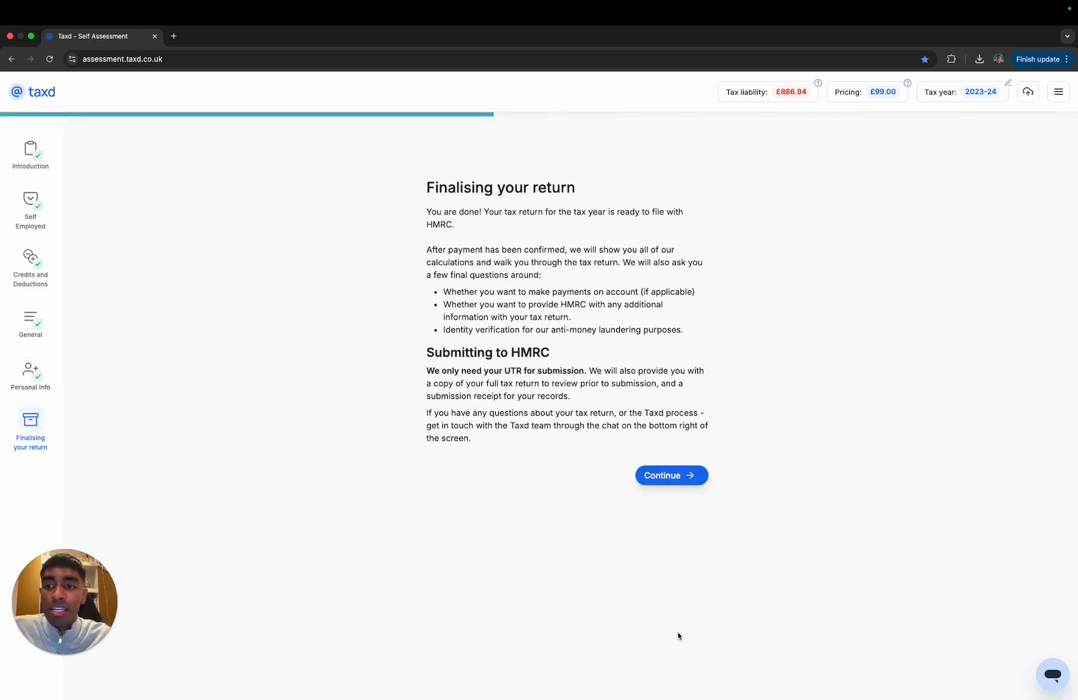
- Work through the first finalising questions on the amount owed and payments on account, and complete the Taxd payment
{"action": "left_click", "coordinate": [675, 475]}
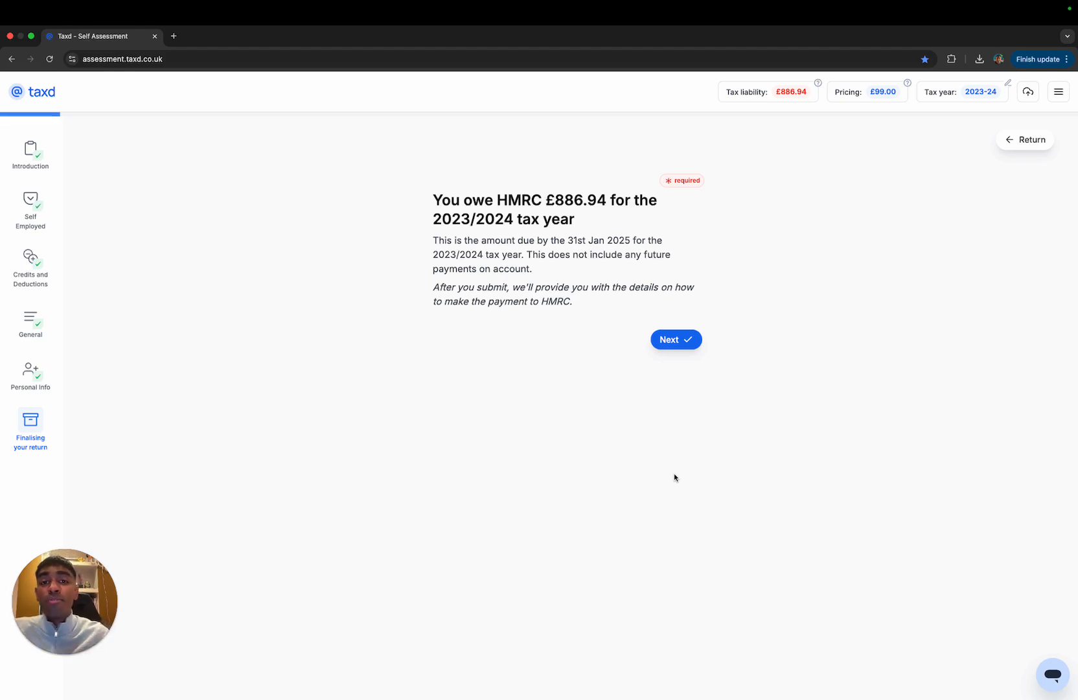
{"action": "left_click", "coordinate": [693, 346]}
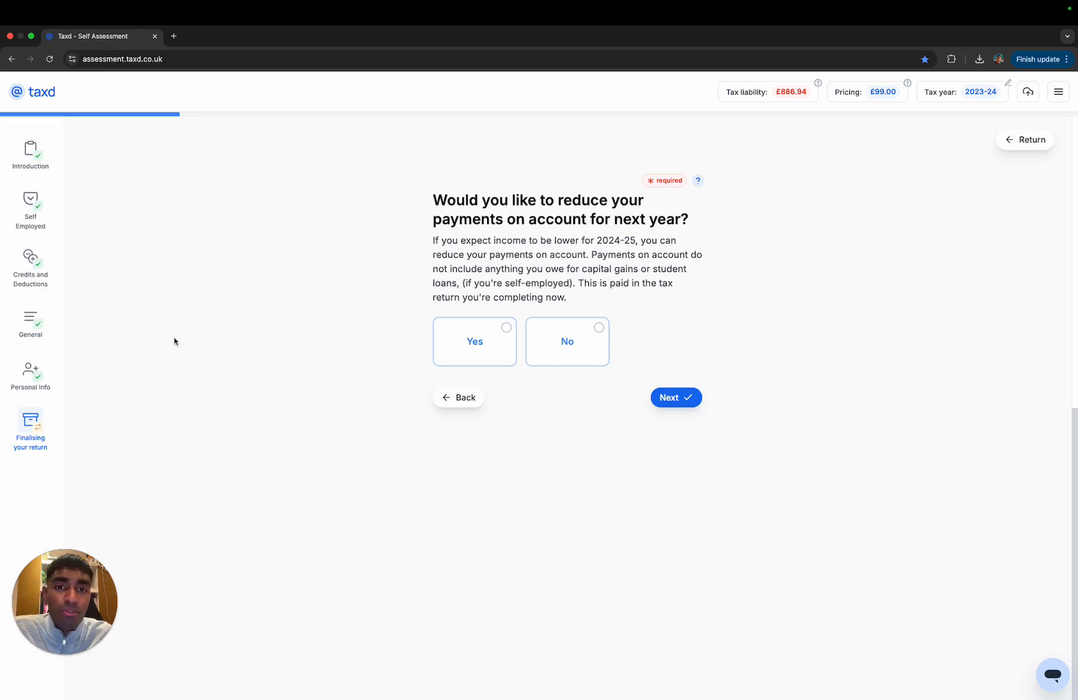
{"action": "left_click", "coordinate": [424, 286]}
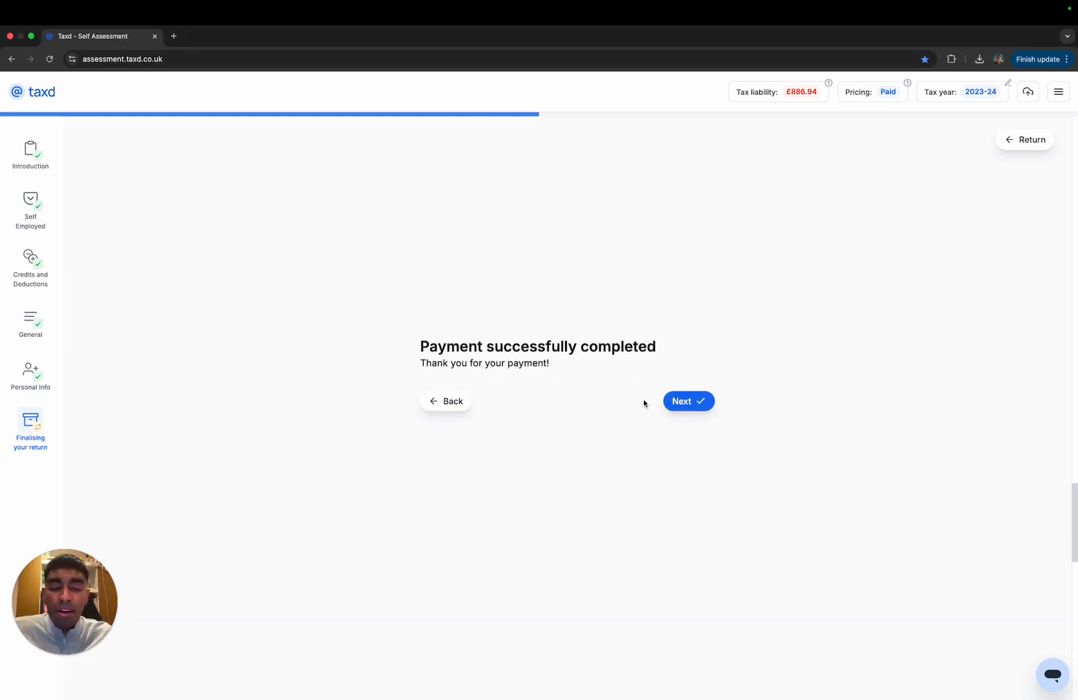
- Review the 2023/2024 tax calculation, covering income, allowances, income tax, National Insurance and payments on account
{"action": "left_click", "coordinate": [703, 404]}
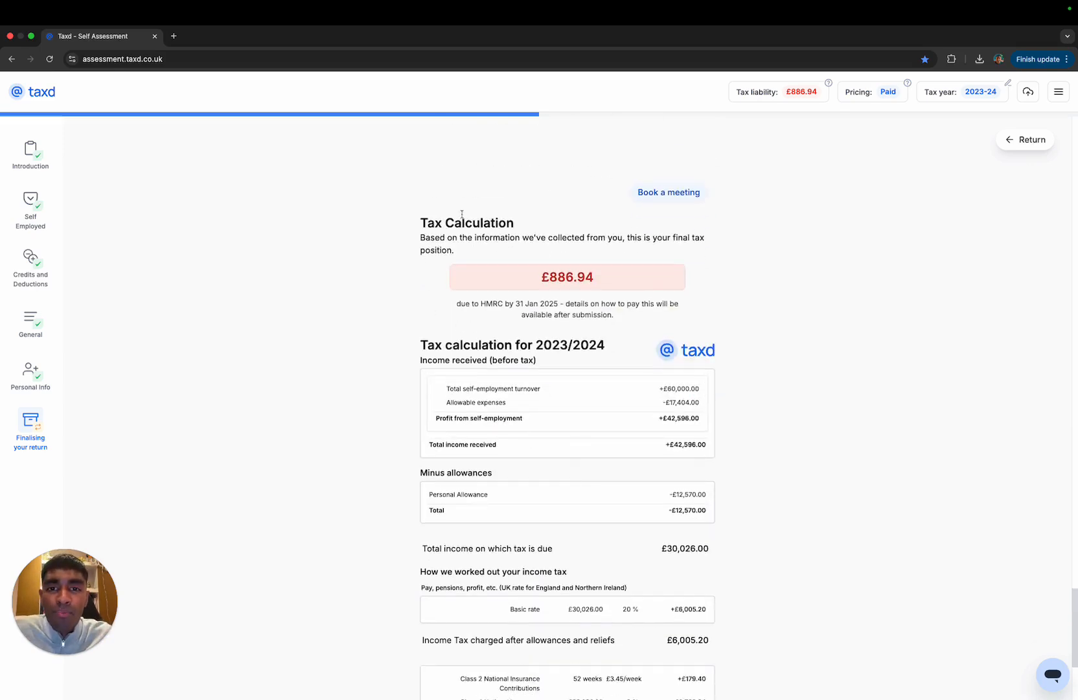
{"action": "scroll", "coordinate": [626, 390], "scroll_direction": "down", "scroll_amount": 2}
{"action": "scroll", "coordinate": [731, 273], "scroll_direction": "down", "scroll_amount": 1}
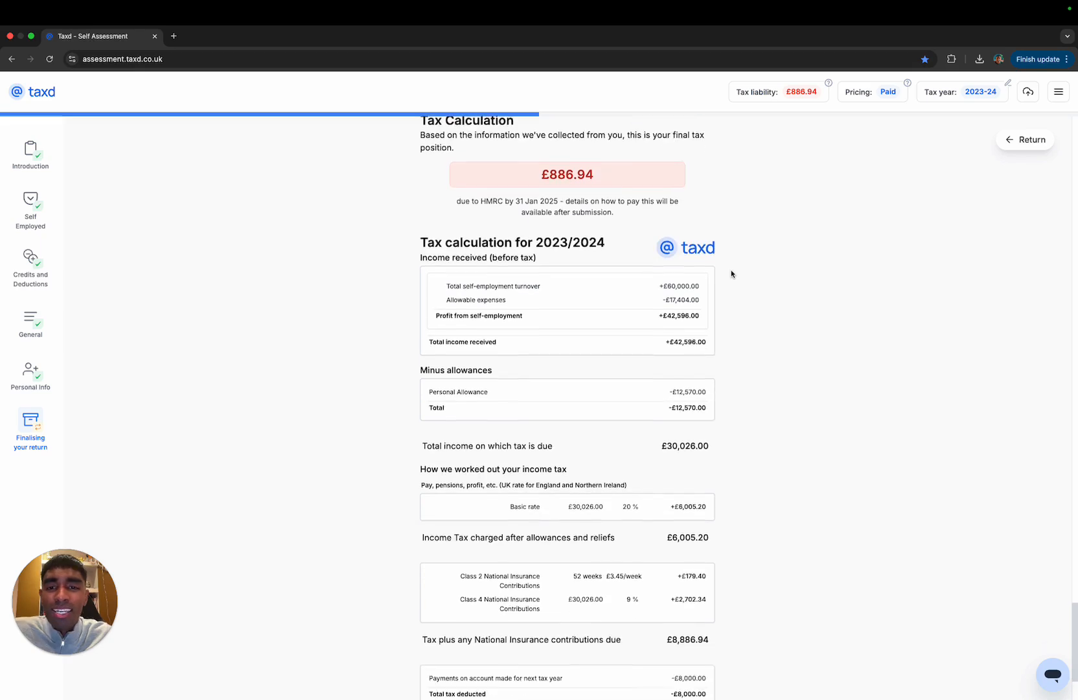
{"action": "scroll", "coordinate": [731, 274], "scroll_direction": "down", "scroll_amount": 1}
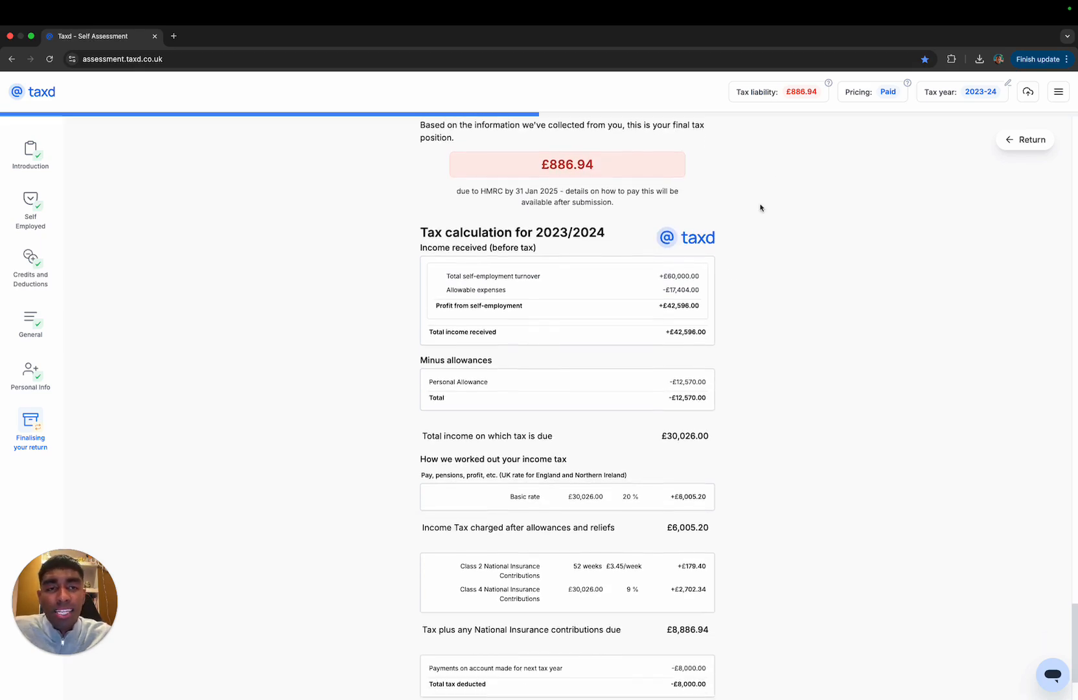
{"action": "scroll", "coordinate": [757, 336], "scroll_direction": "down", "scroll_amount": 1}
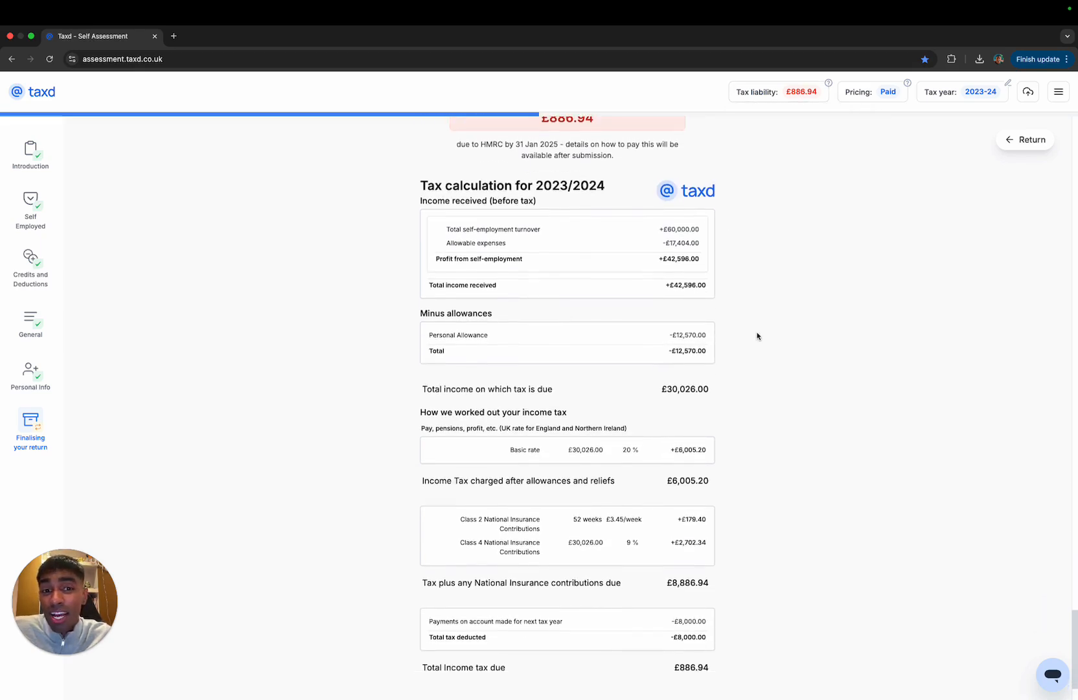
- Continue past the tax calculation, HMRC notes and identity verification, and answer No to having submitted a 2023/2024 return before
{"action": "scroll", "coordinate": [757, 335], "scroll_direction": "down", "scroll_amount": 1}
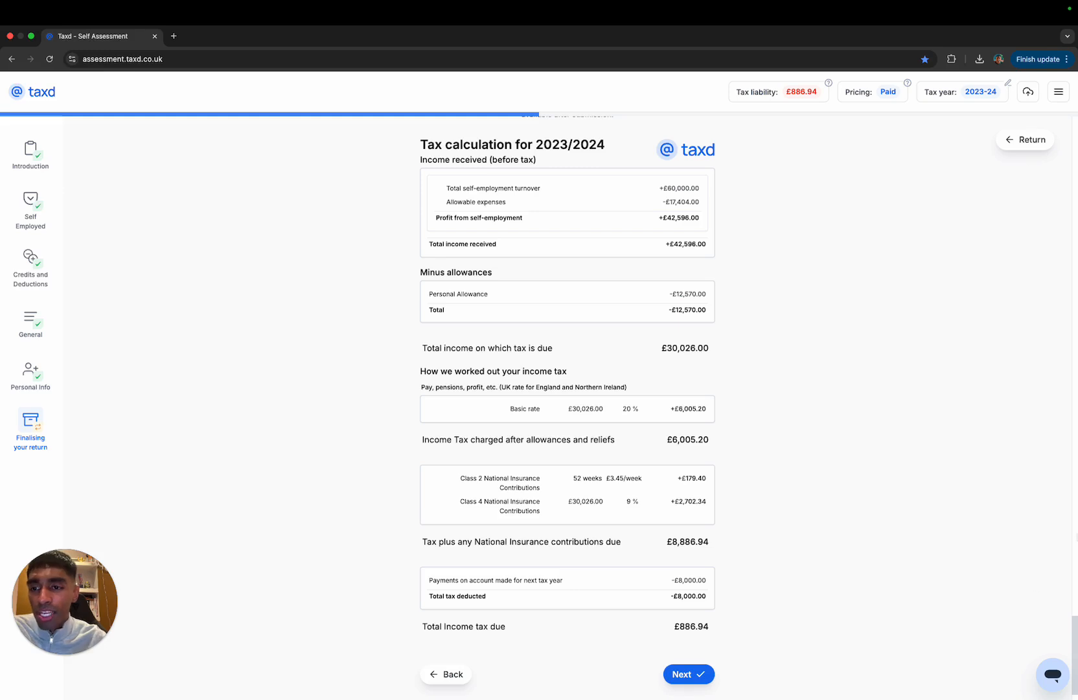
{"action": "mouse_move", "coordinate": [778, 699]}
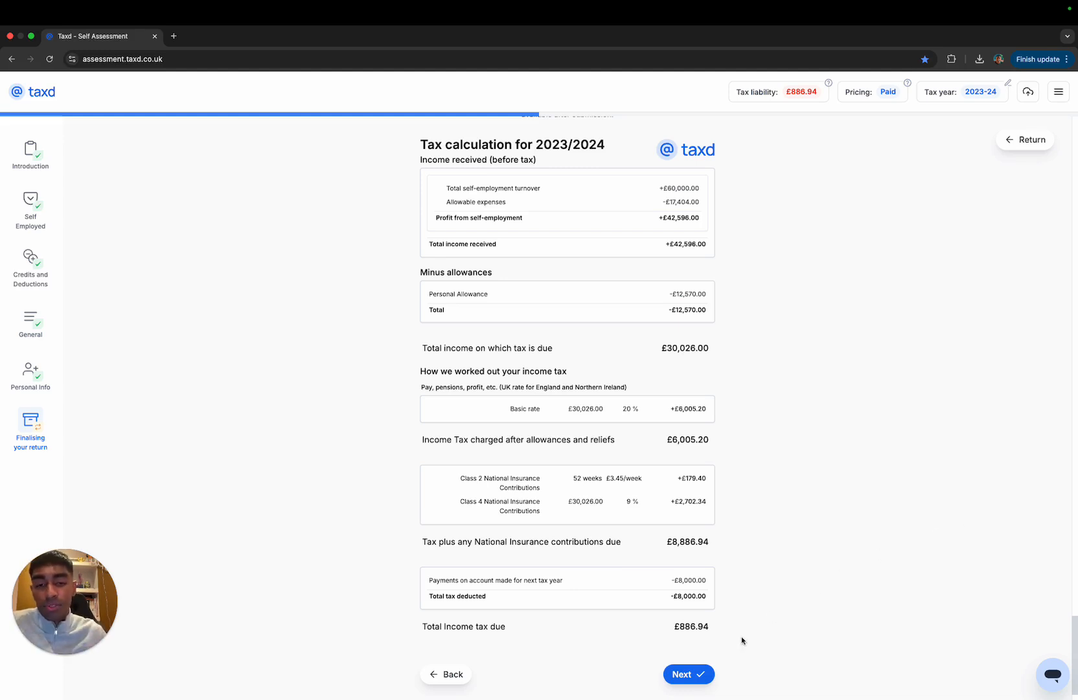
{"action": "left_click", "coordinate": [681, 674]}
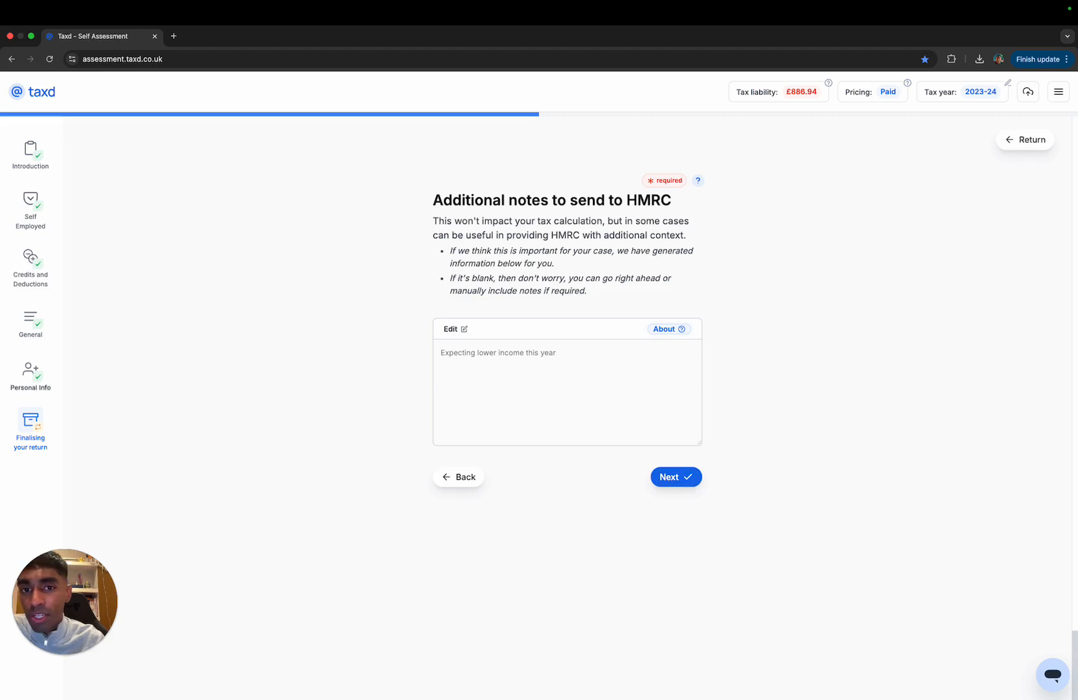
{"action": "left_click", "coordinate": [676, 477]}
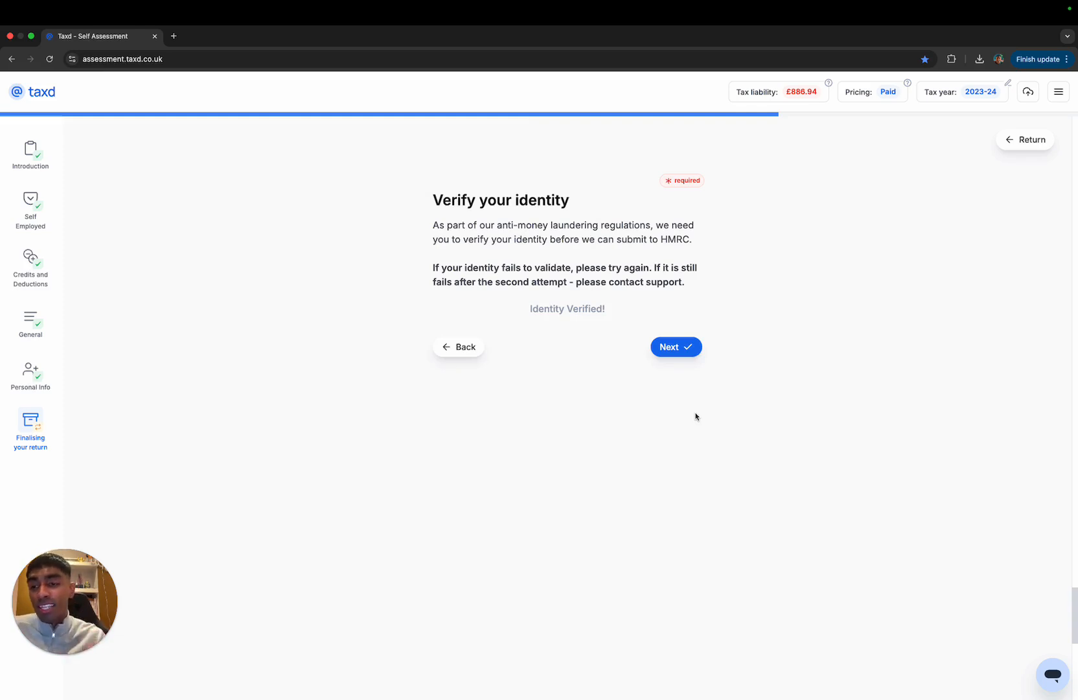
{"action": "left_click", "coordinate": [682, 350]}
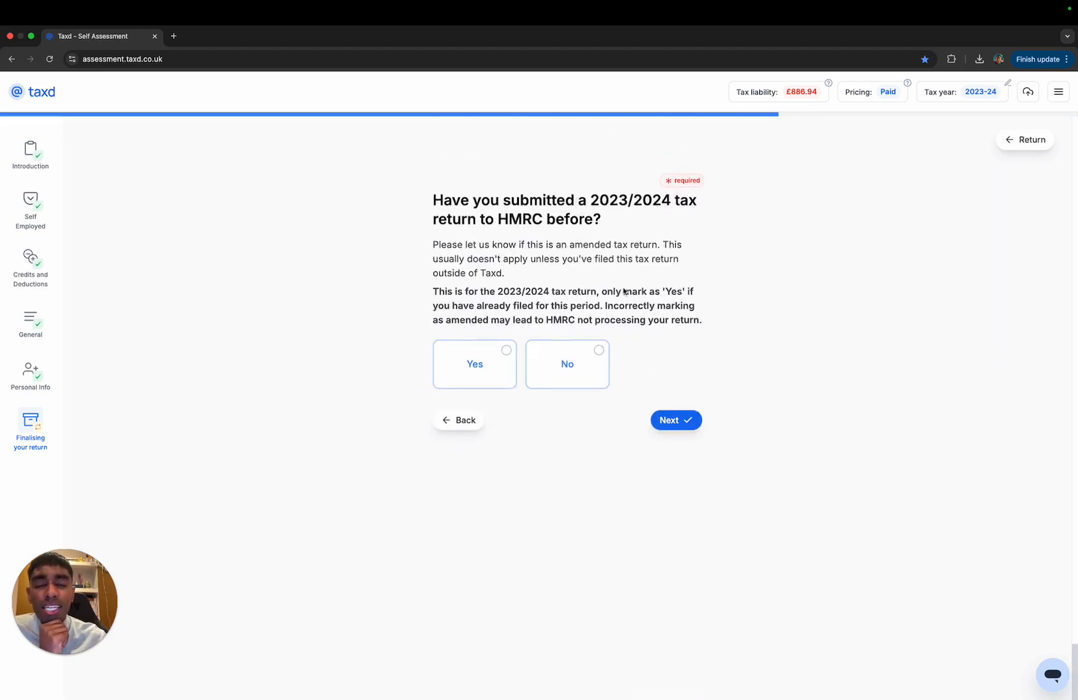
{"action": "left_click", "coordinate": [599, 365]}
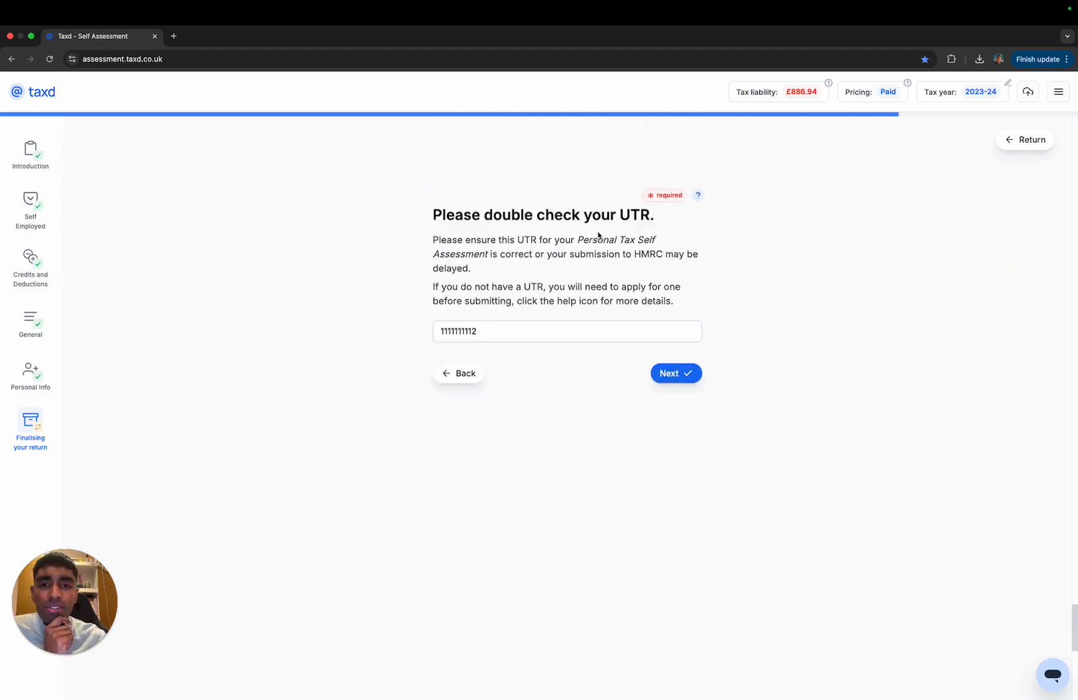
- Generate the Self assessment (SA100) preview, look through the draft return down to the self-employment pages, and complete the preview question
{"action": "scroll", "coordinate": [589, 266], "scroll_direction": "down", "scroll_amount": 8}
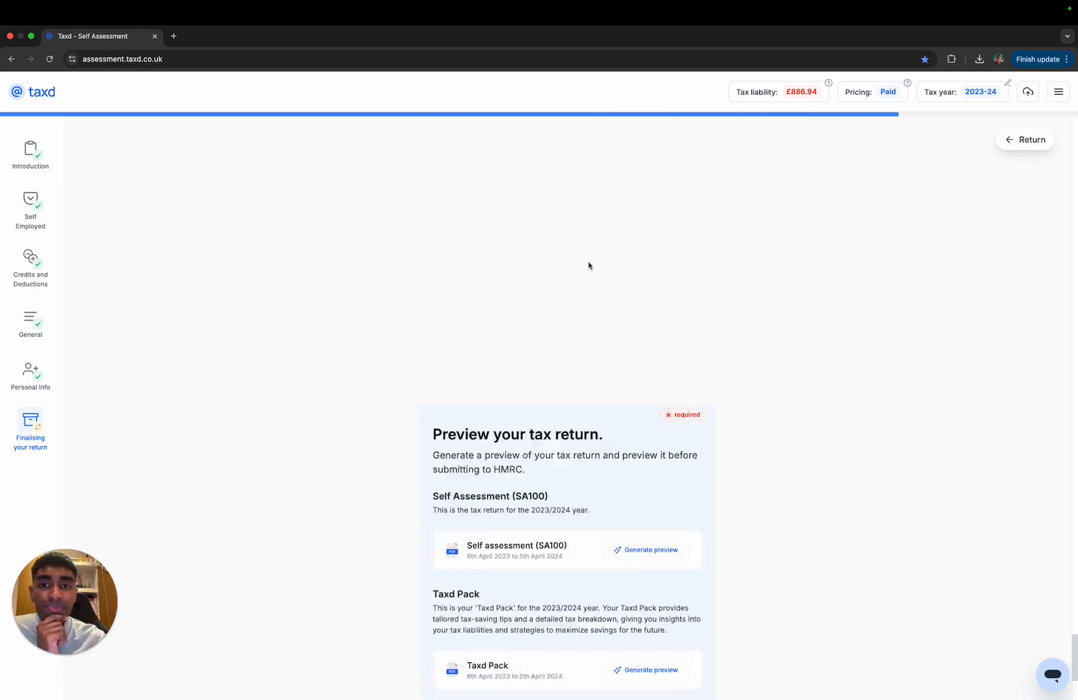
{"action": "scroll", "coordinate": [602, 291], "scroll_direction": "down", "scroll_amount": 2}
{"action": "left_click", "coordinate": [629, 337]}
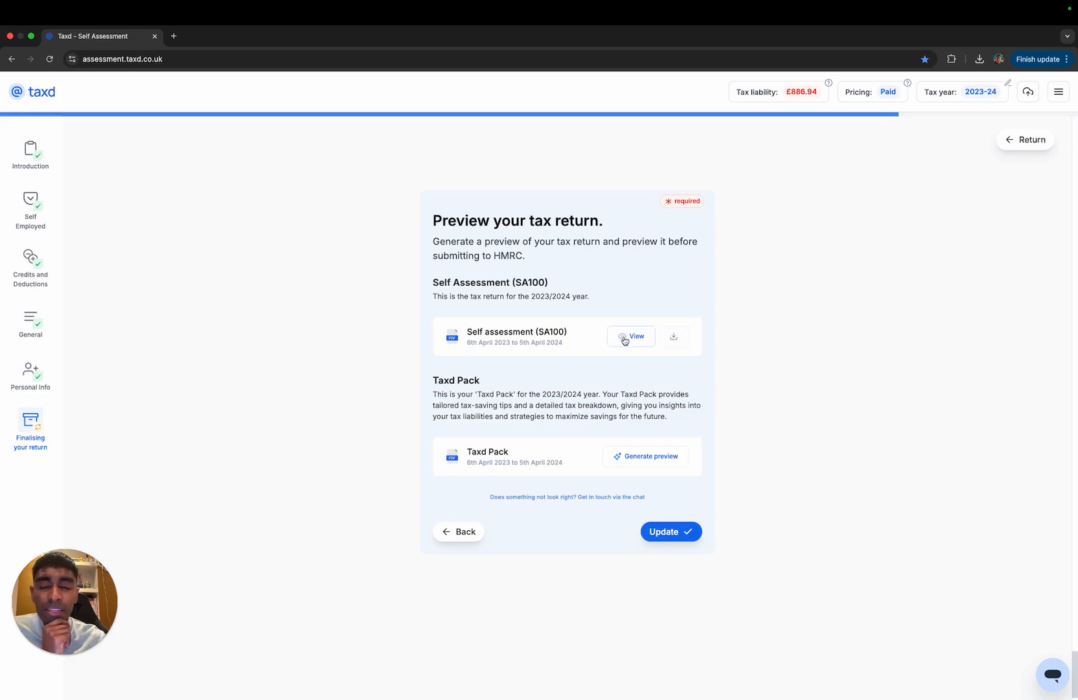
{"action": "left_click", "coordinate": [626, 338]}
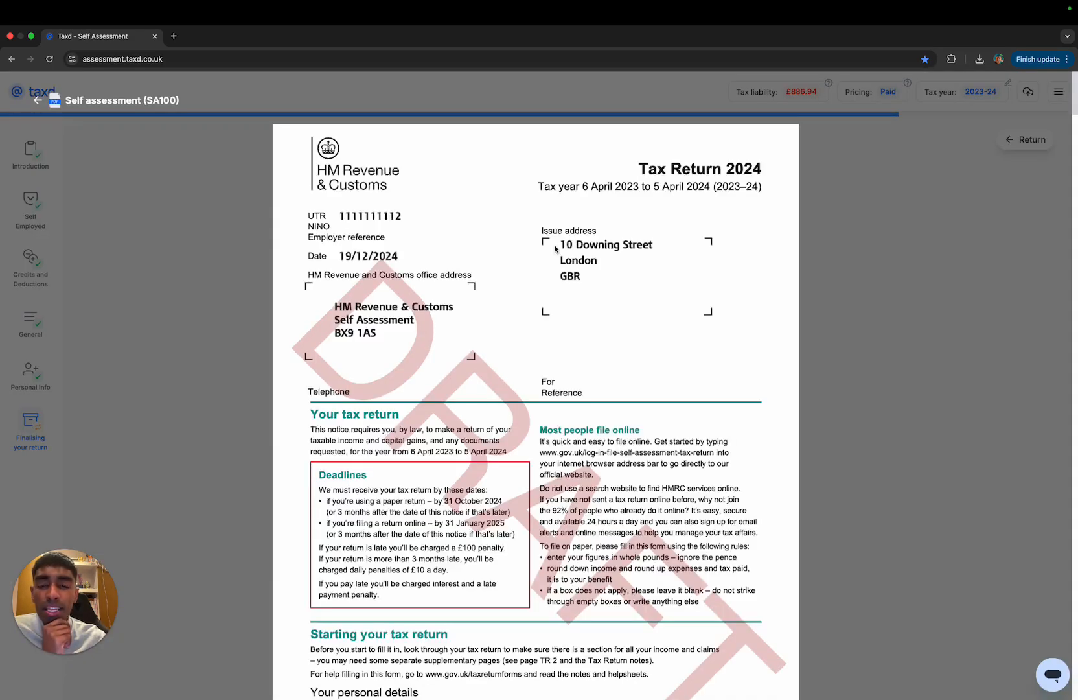
{"action": "scroll", "coordinate": [624, 363], "scroll_direction": "down", "scroll_amount": 20}
{"action": "scroll", "coordinate": [626, 396], "scroll_direction": "down", "scroll_amount": 15}
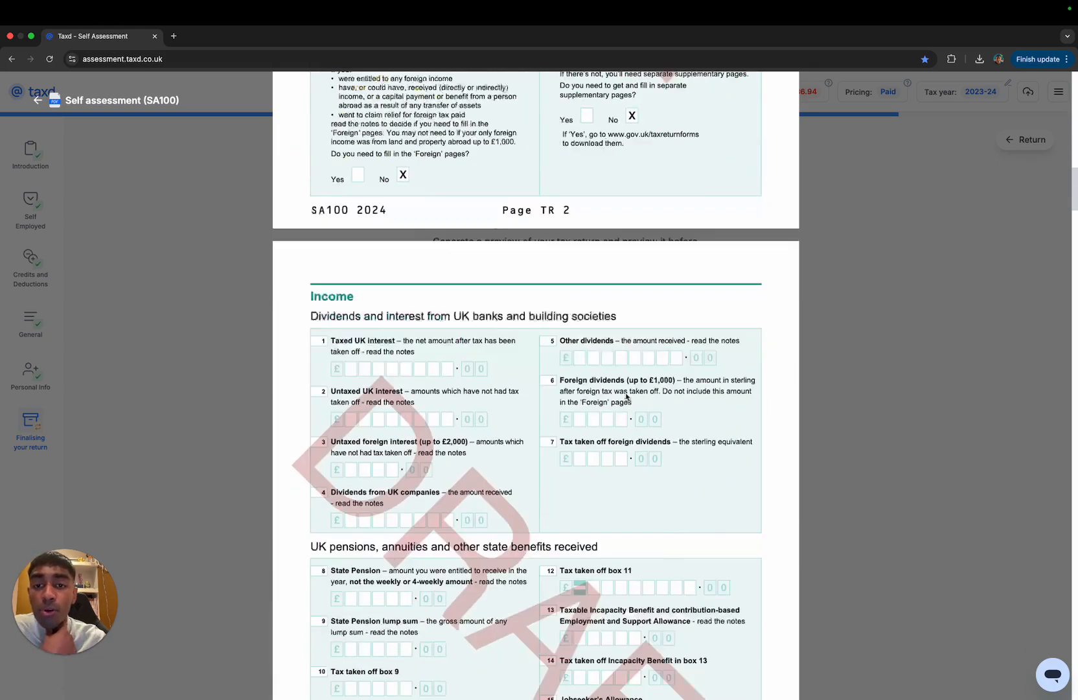
{"action": "scroll", "coordinate": [626, 396], "scroll_direction": "down", "scroll_amount": 20}
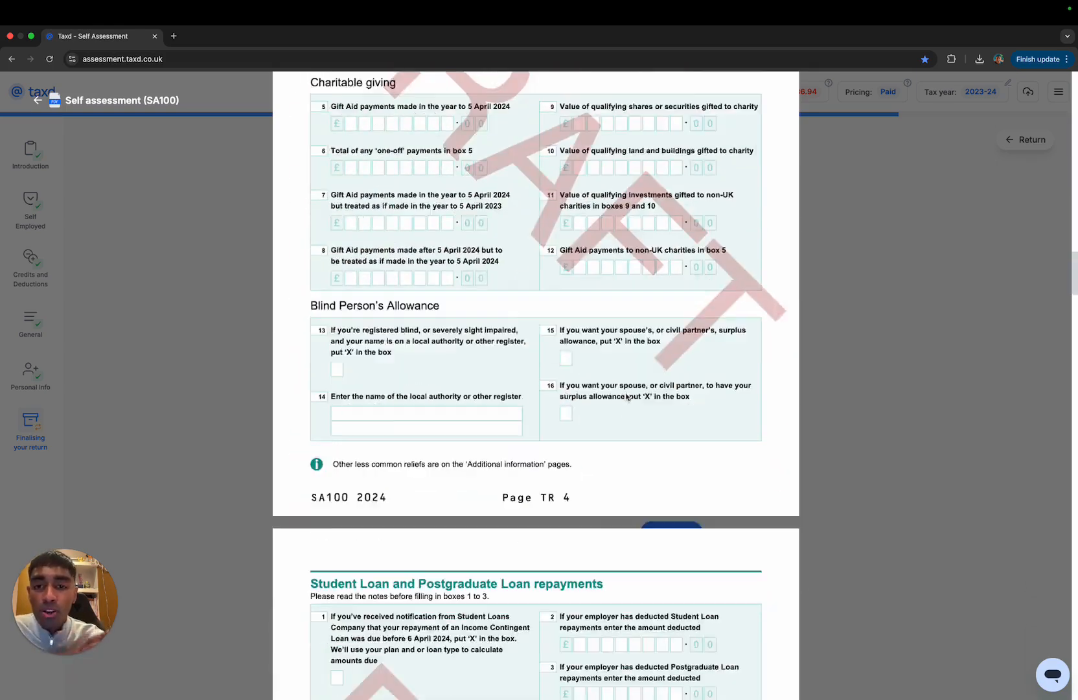
{"action": "scroll", "coordinate": [626, 397], "scroll_direction": "down", "scroll_amount": 20}
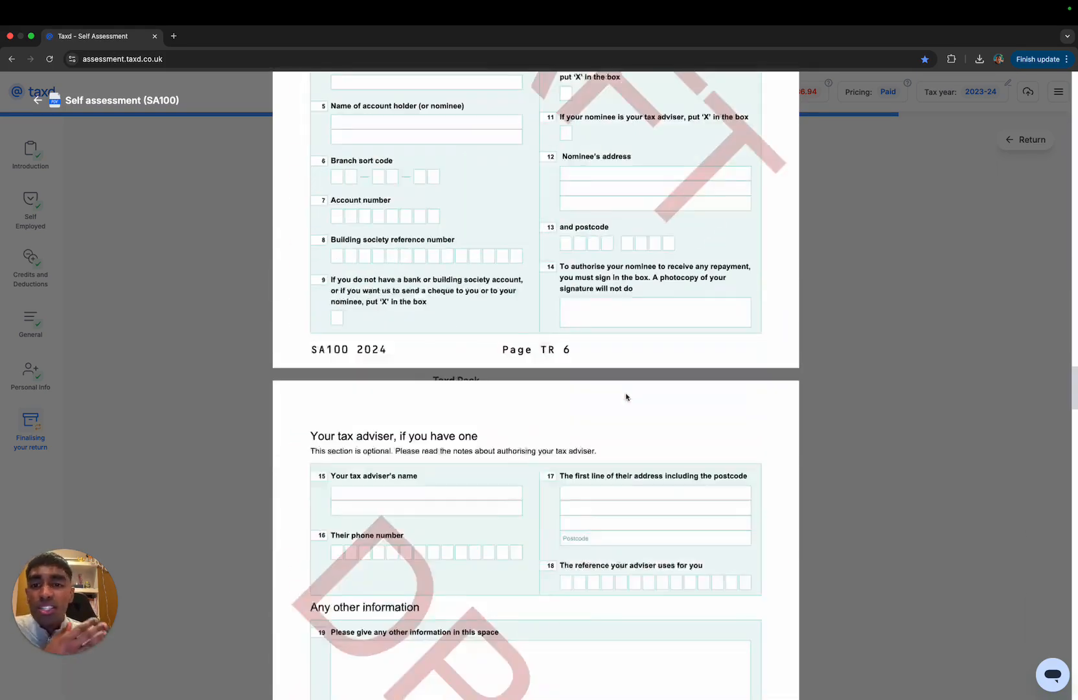
{"action": "scroll", "coordinate": [626, 397], "scroll_direction": "down", "scroll_amount": 8}
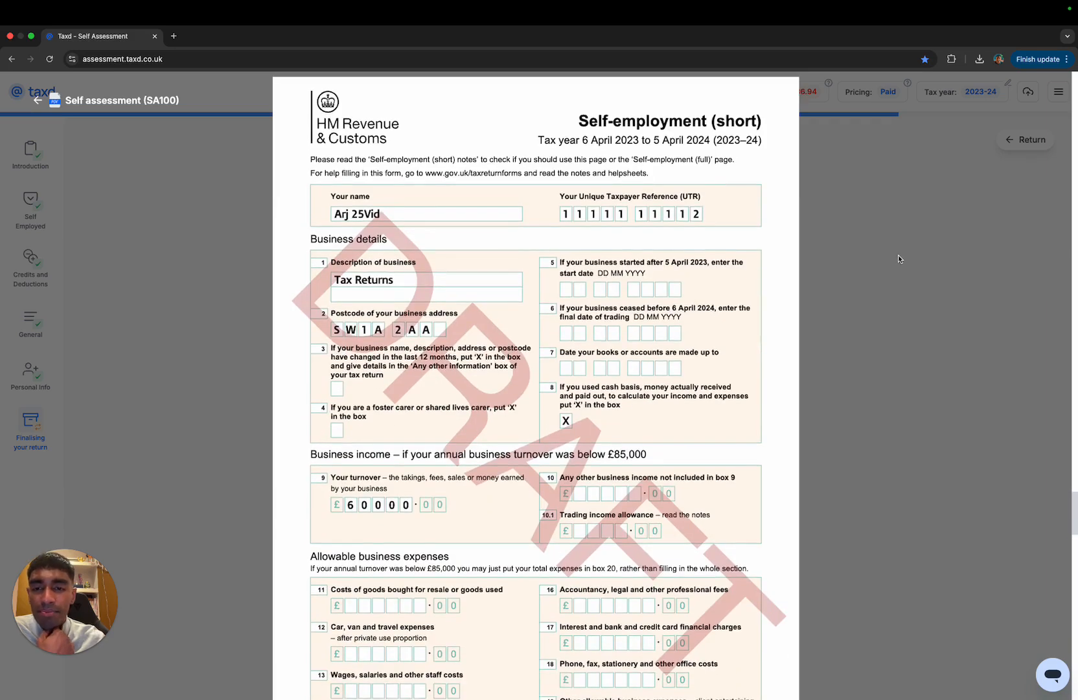
{"action": "left_click", "coordinate": [674, 534]}
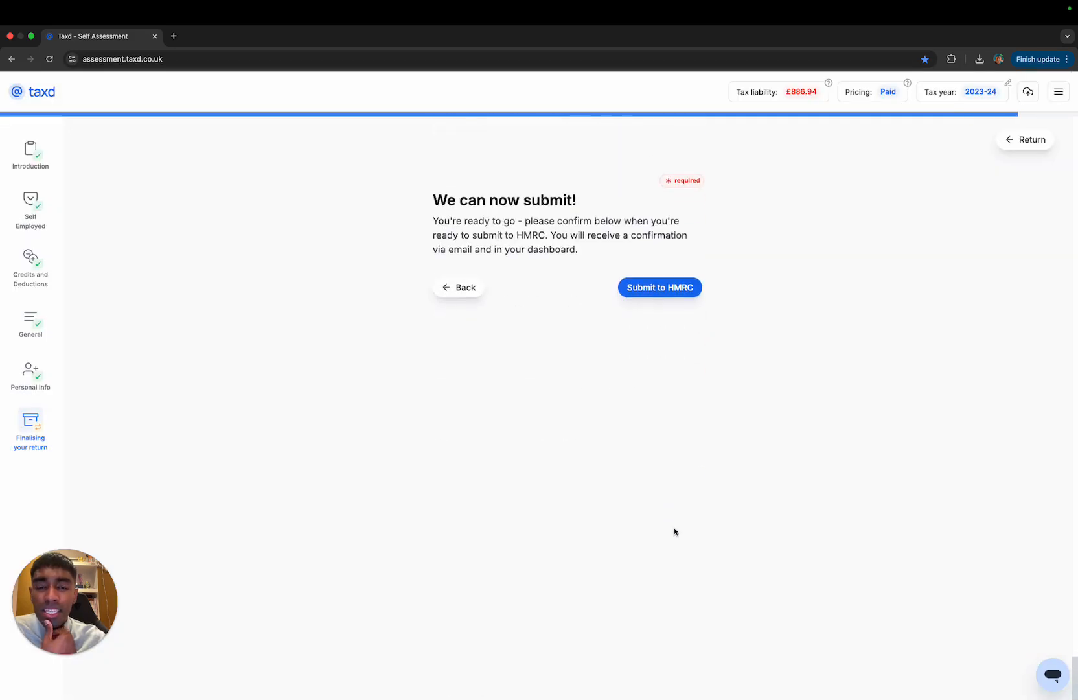
- Return to the tax return preview question and generate the Taxd Pack preview
{"action": "scroll", "coordinate": [674, 532], "scroll_direction": "up", "scroll_amount": 8}
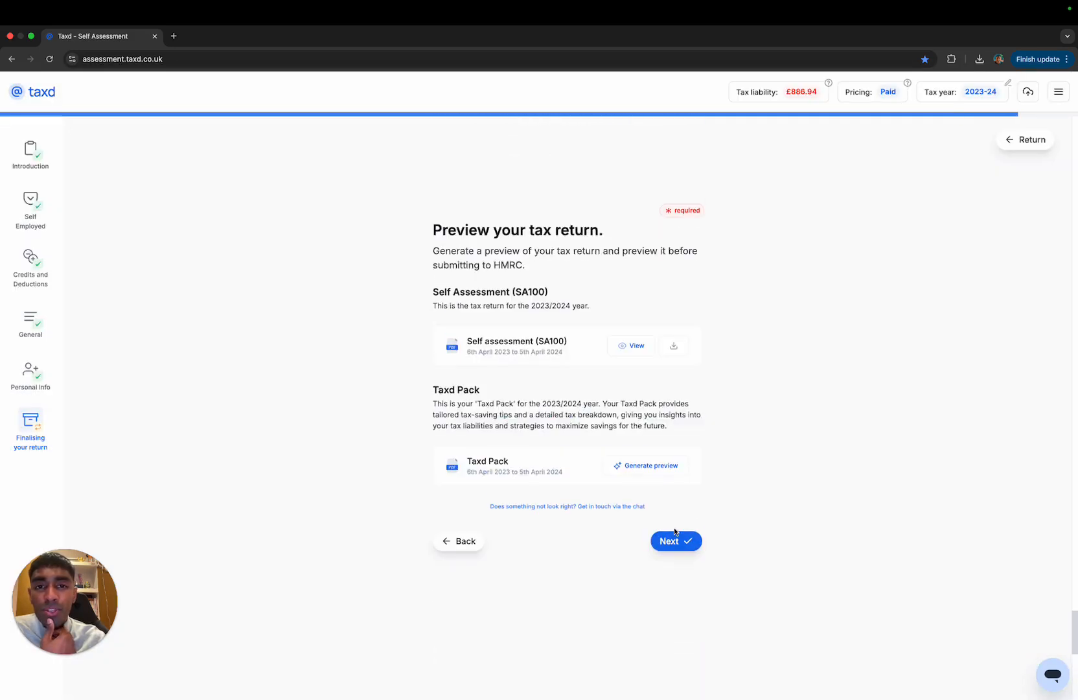
{"action": "left_click", "coordinate": [644, 470]}
{"action": "scroll", "coordinate": [757, 428], "scroll_direction": "down", "scroll_amount": 3}
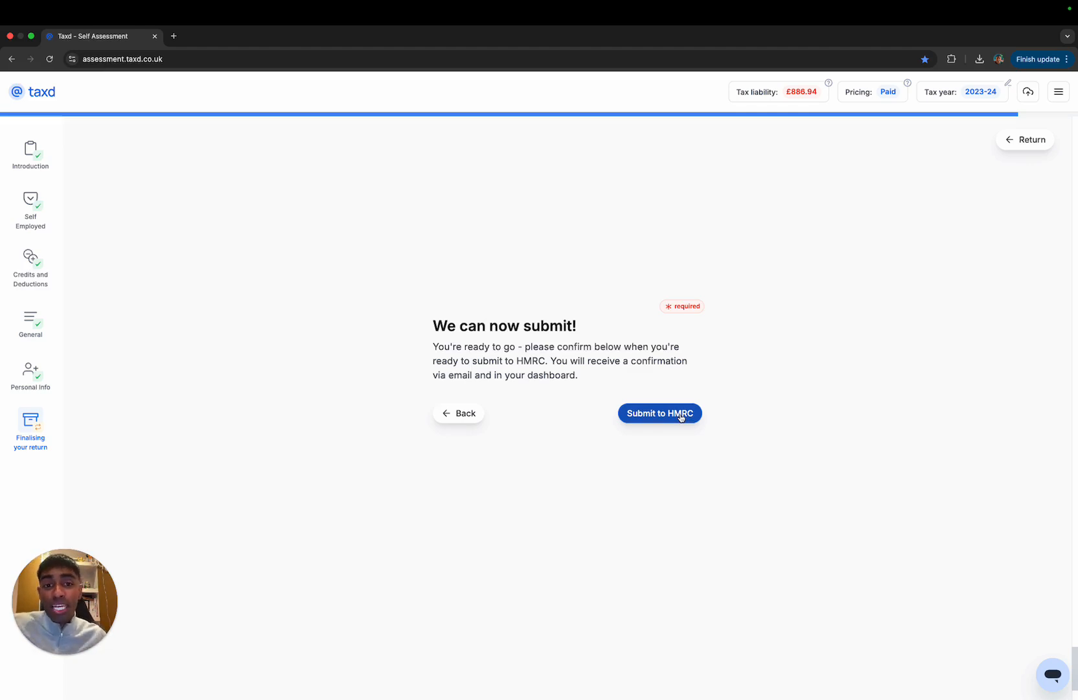
{"action": "scroll", "coordinate": [679, 416], "scroll_direction": "up", "scroll_amount": 5}
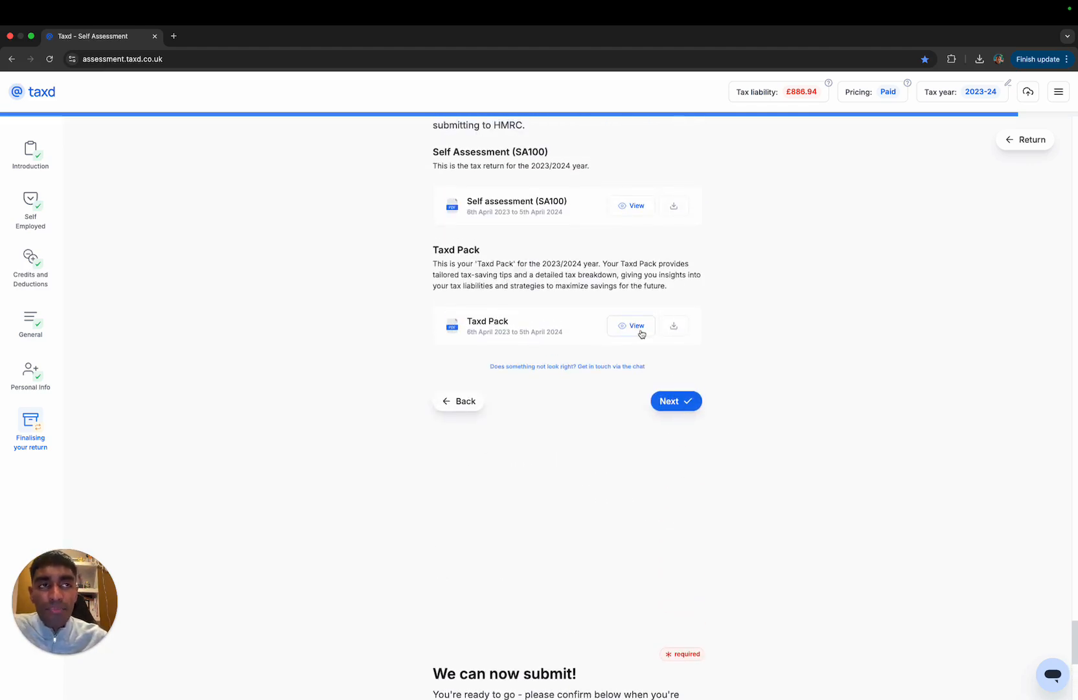
- View the Taxd Pack, read its contents page and self-employed tax saving tips, and close it
{"action": "left_click", "coordinate": [641, 330]}
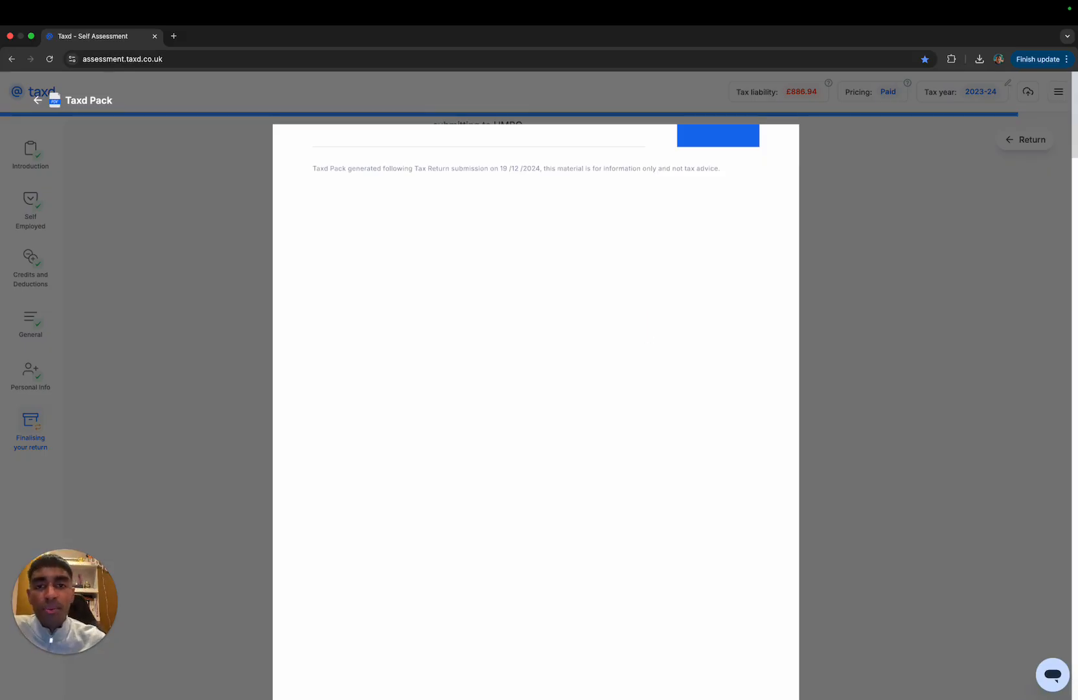
{"action": "scroll", "coordinate": [518, 410], "scroll_direction": "down", "scroll_amount": 8}
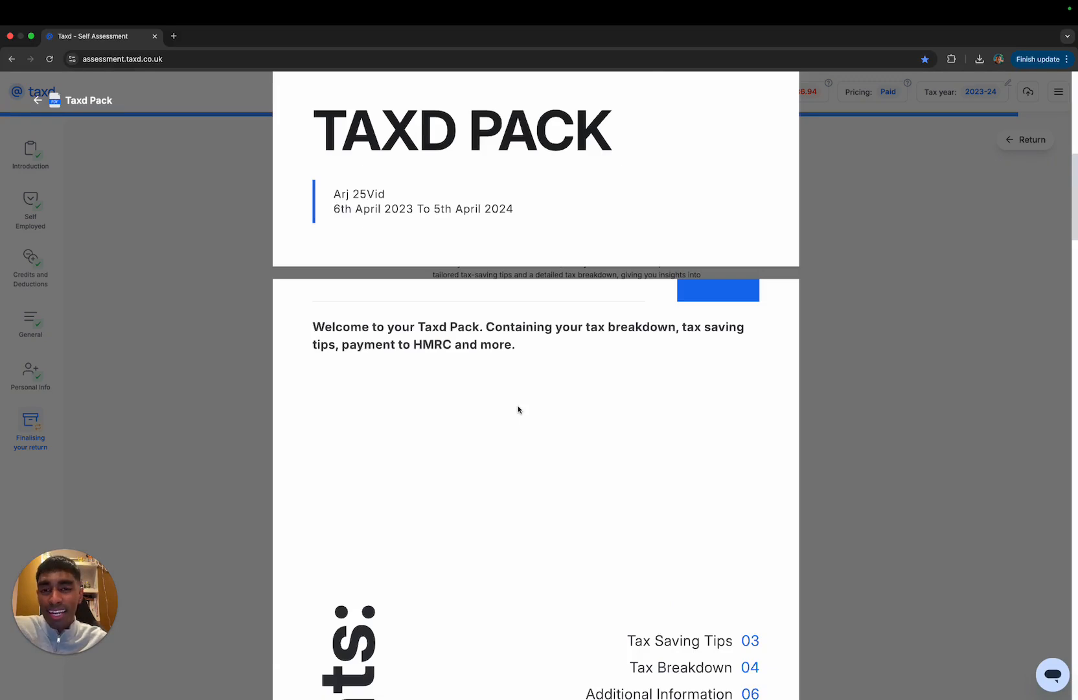
{"action": "scroll", "coordinate": [546, 424], "scroll_direction": "down", "scroll_amount": 5}
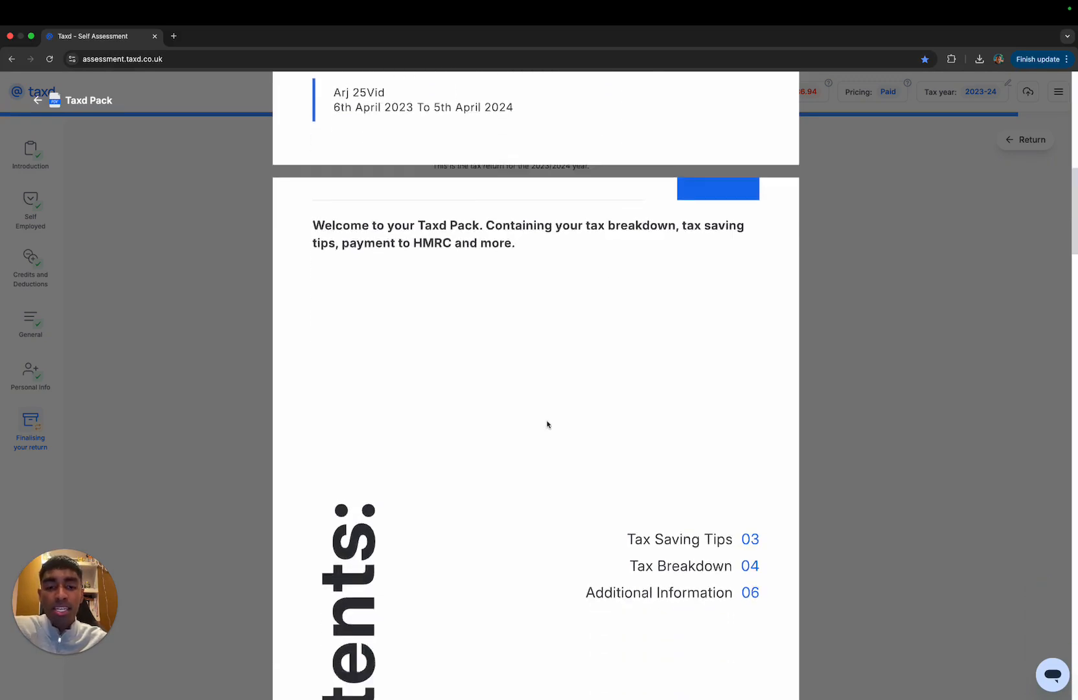
{"action": "scroll", "coordinate": [547, 423], "scroll_direction": "down", "scroll_amount": 12}
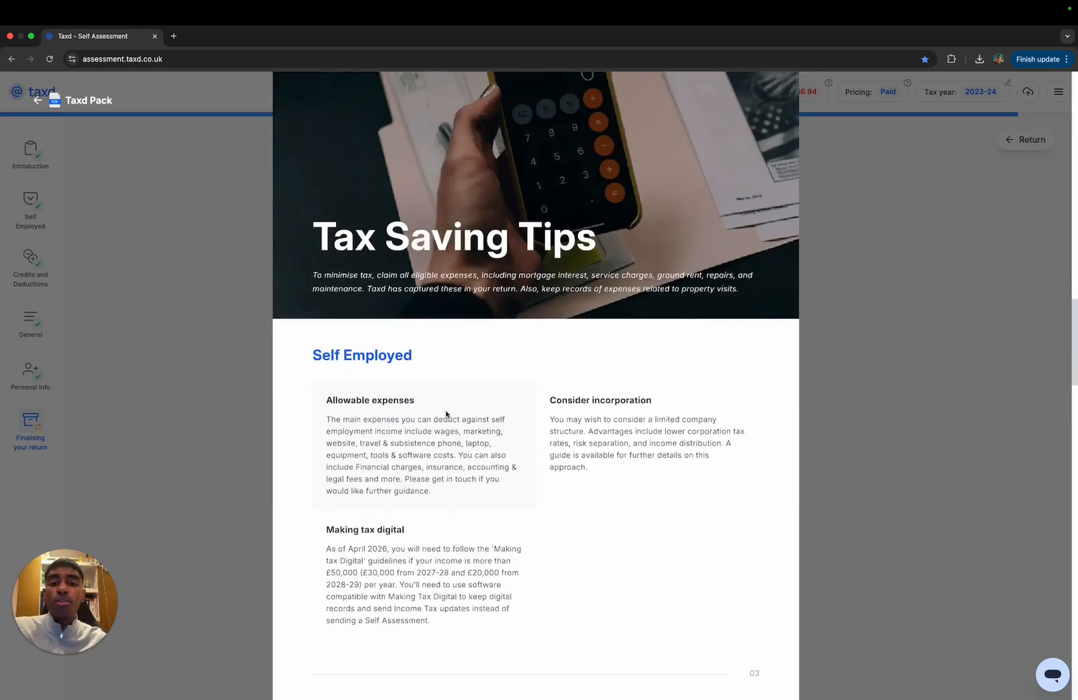
{"action": "scroll", "coordinate": [446, 415], "scroll_direction": "down", "scroll_amount": 1}
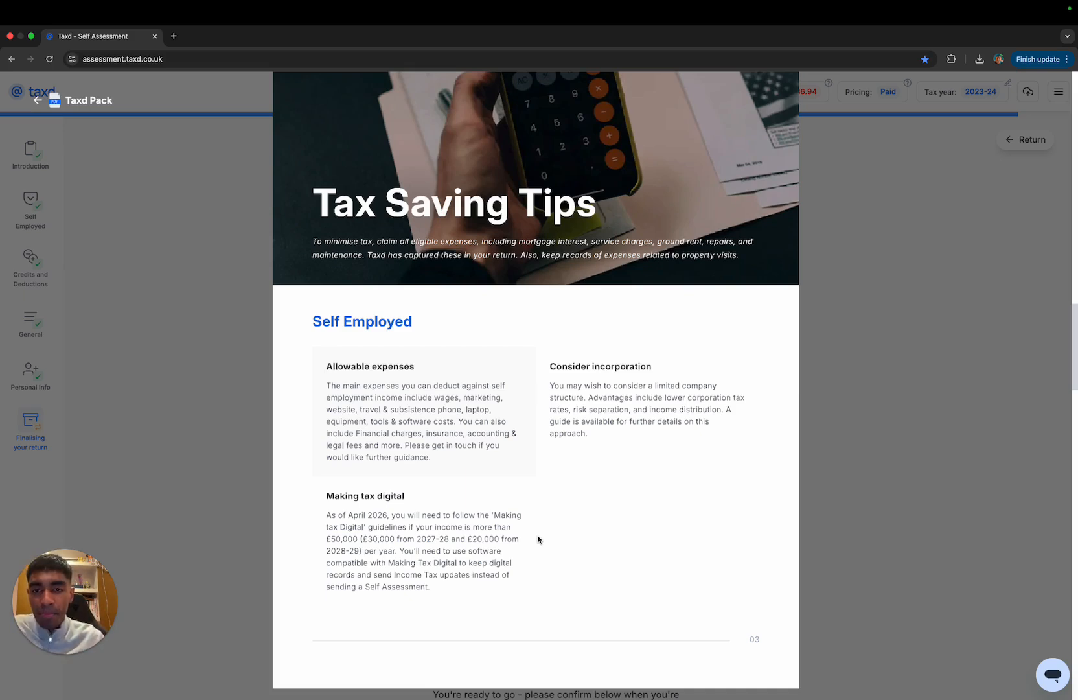
{"action": "left_click", "coordinate": [893, 386]}
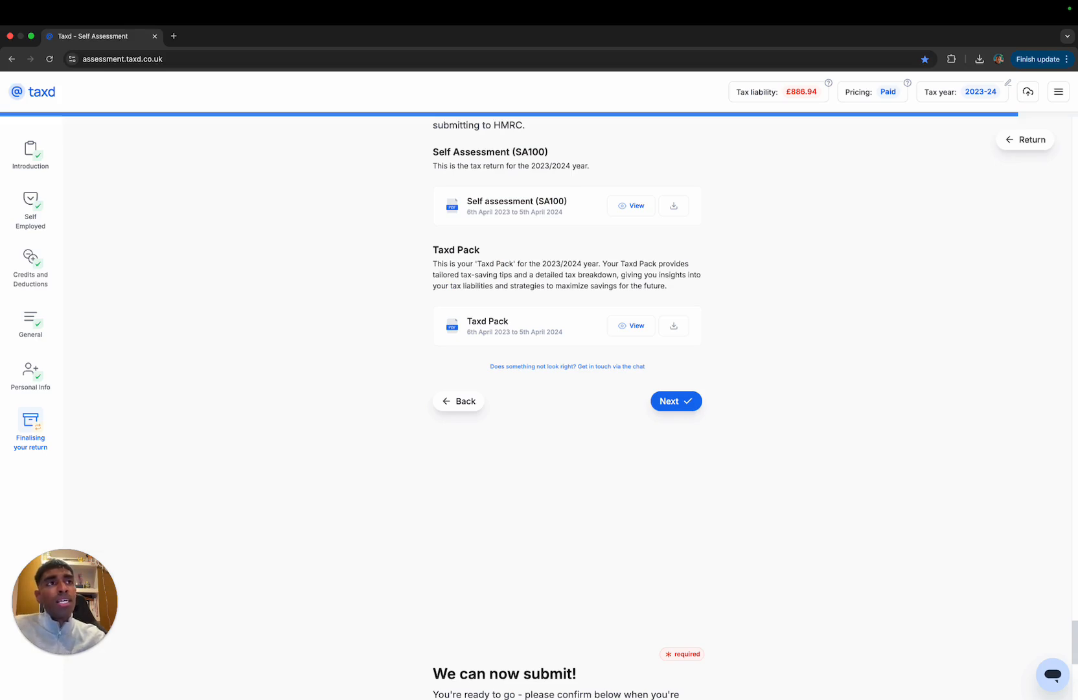
{"action": "left_click_drag", "start_coordinate": [50, 634], "coordinate": [547, 119]}
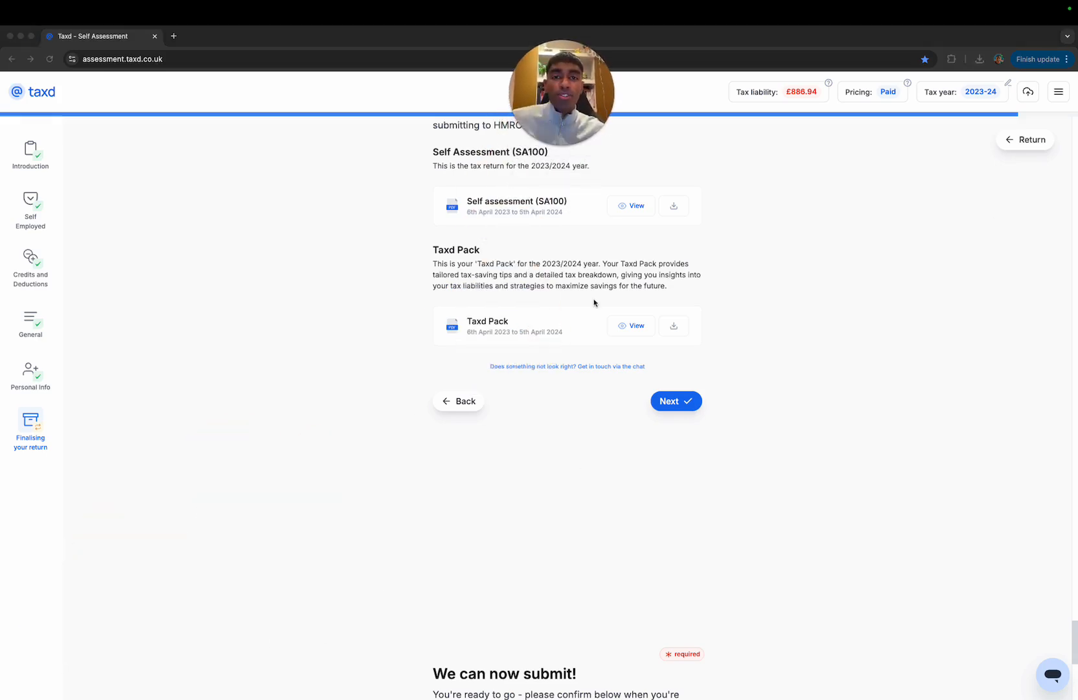